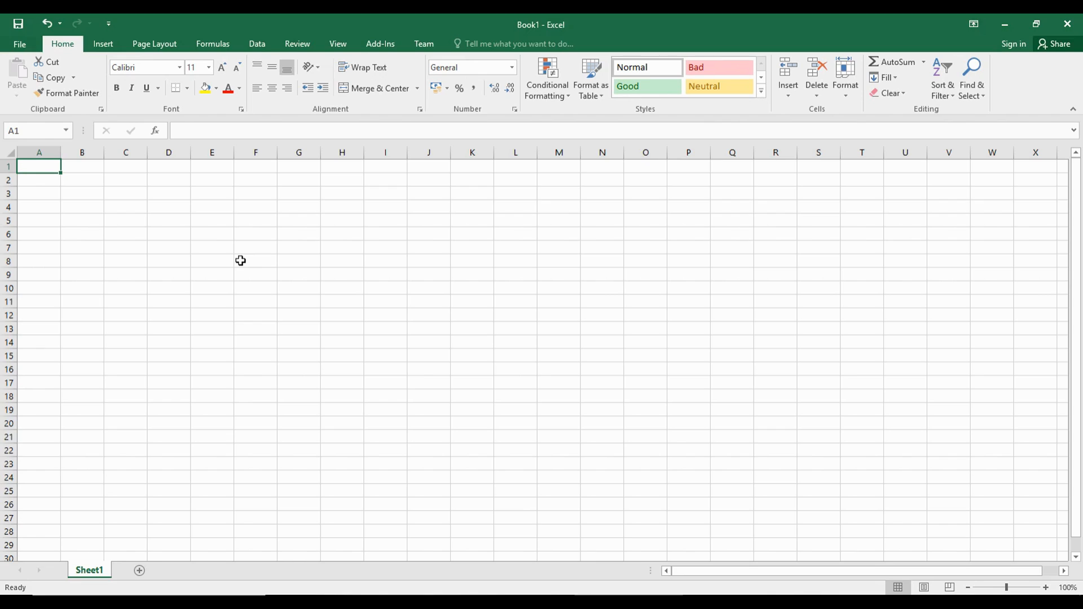
- Enter the heading Roll No. in A1 and the roll numbers 1 to 5 in the cells below it
type("Roll No.")
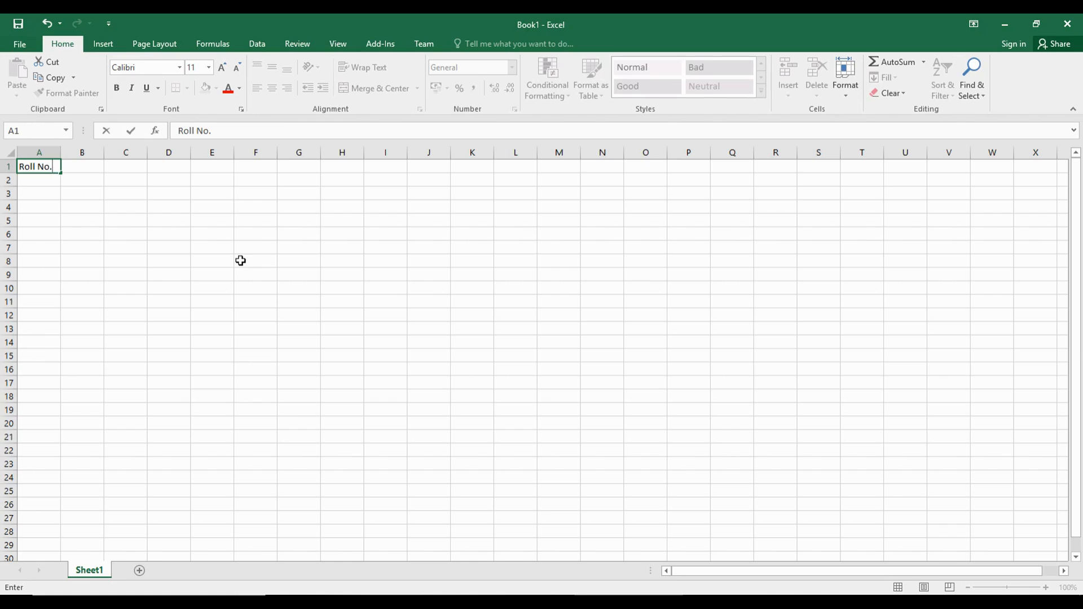
key("Return")
type("1 2 3 4 5")
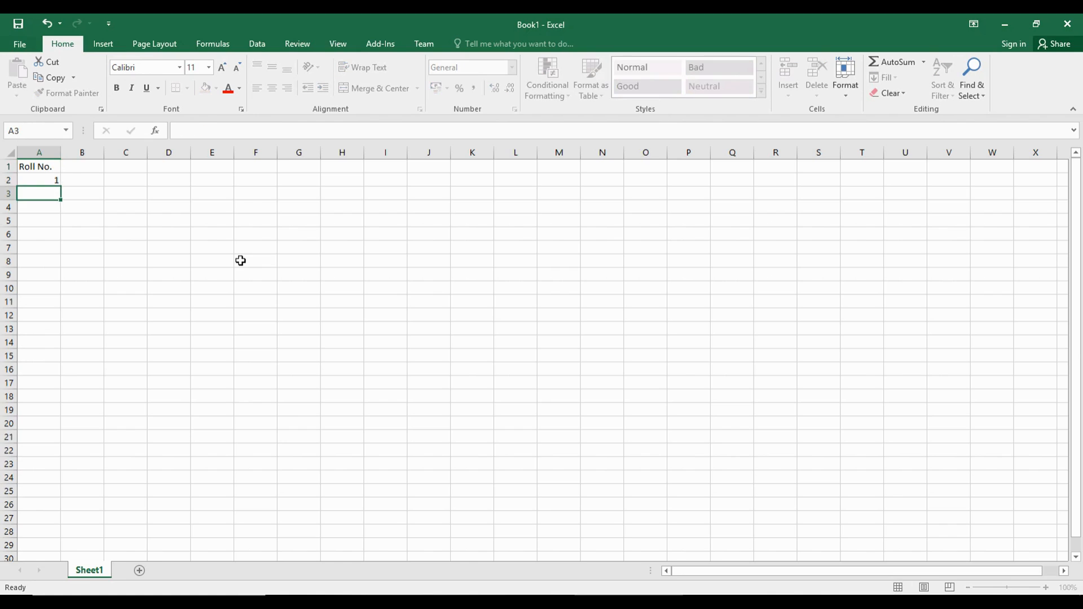
- Enter the heading Math in B1 with the marks 56, 76, 78, 54 and 76 in B2 to B6
key("Up")
key("Up")
key("Up")
key("Up")
key("Up")
key("Up")
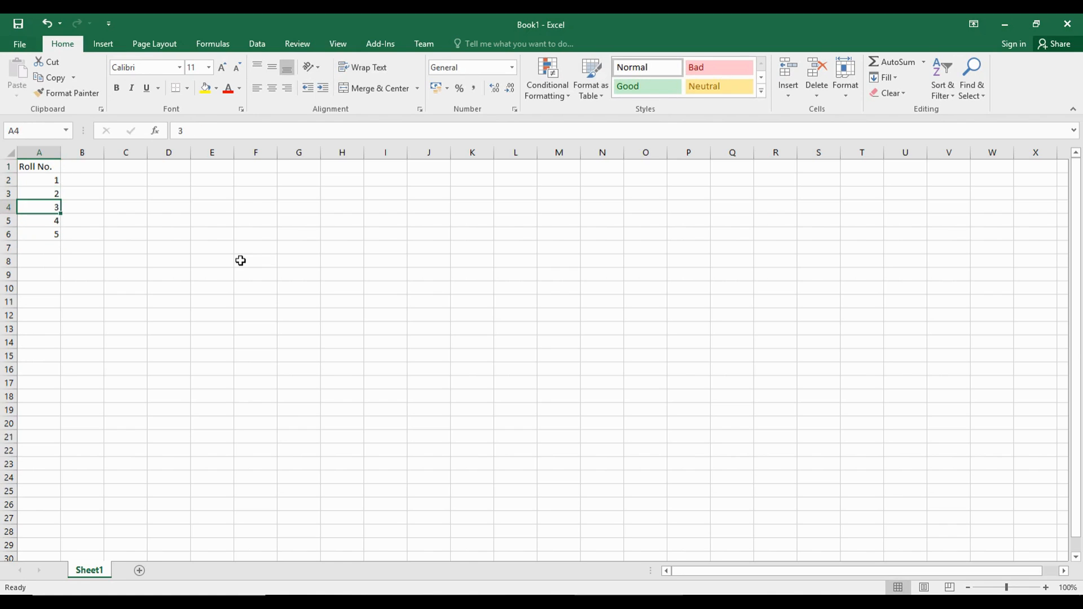
key("Right")
type("Math")
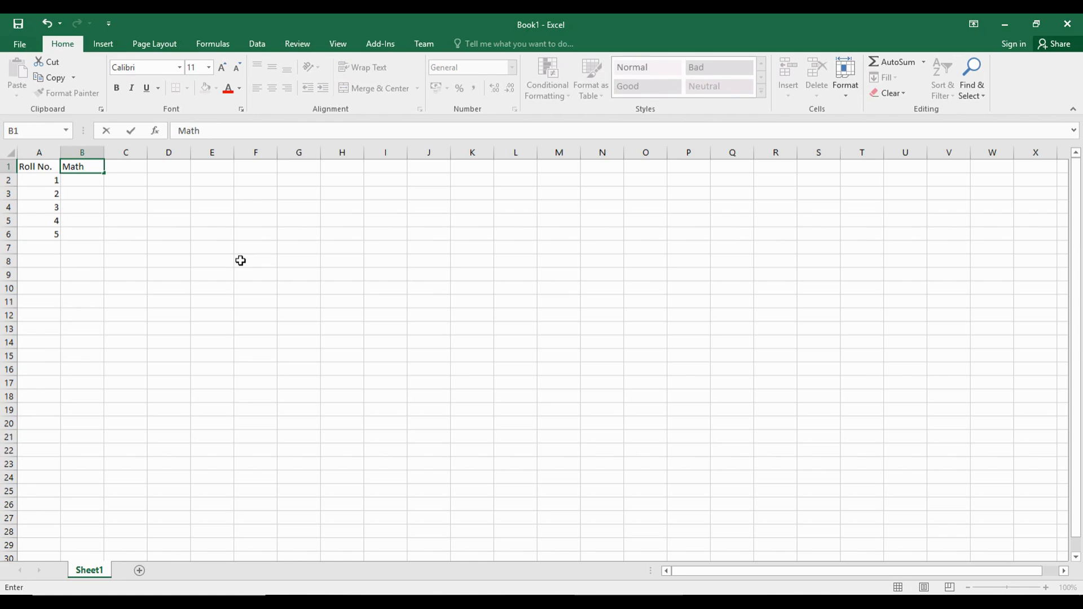
key("Return")
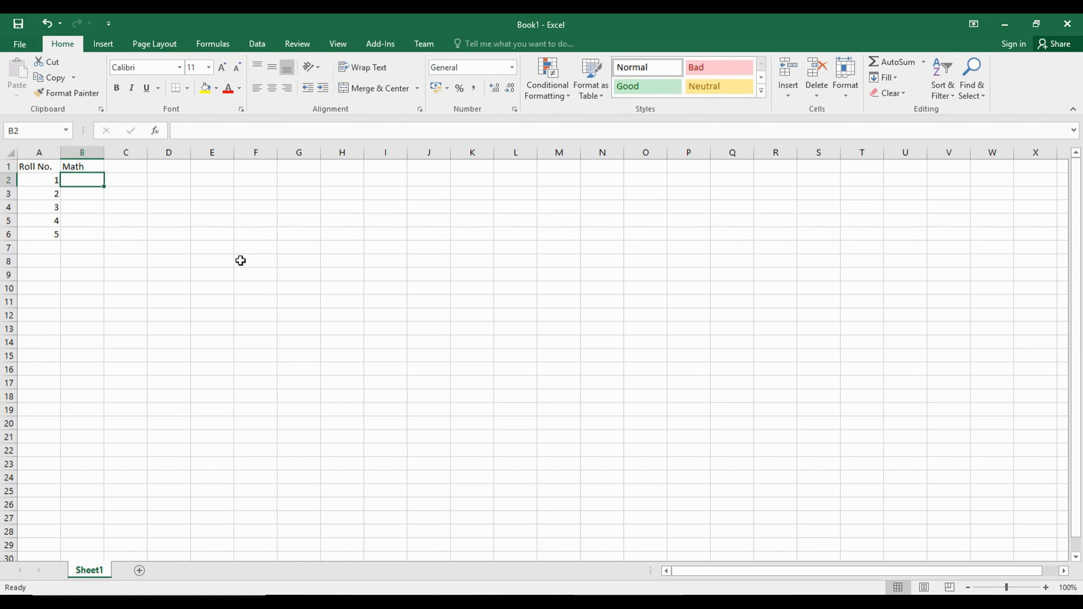
type("56")
key("Return")
type("76")
key("Return")
type("78")
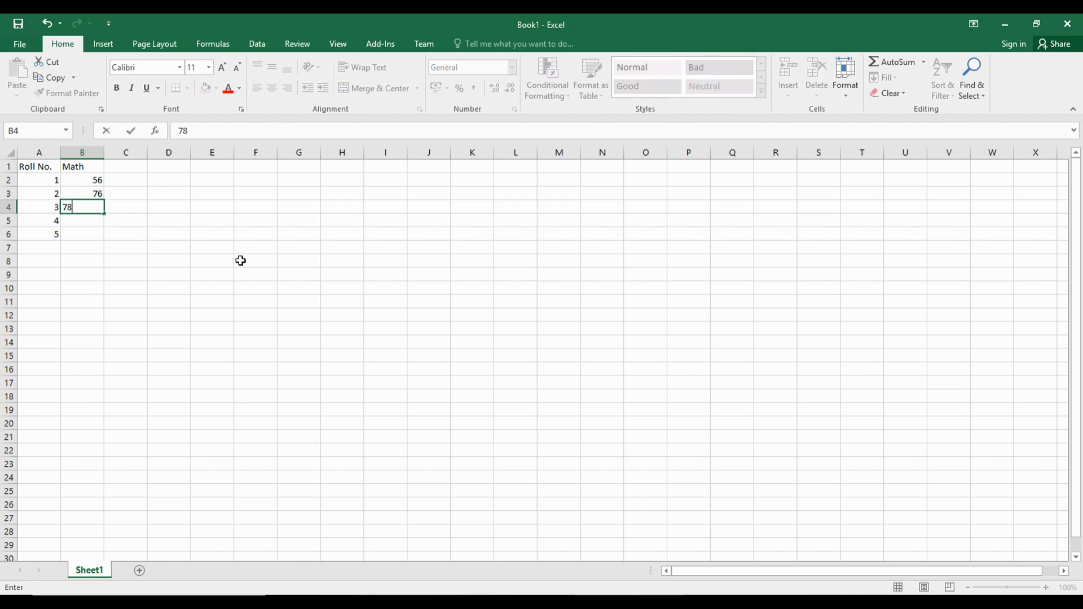
key("Return")
type("54")
key("Return")
type("76")
key("Return")
- Enter the heading Sci in C1 with the marks 54, 67, 87, 56 and 86 in C2 to C6
key("Up")
key("Up")
key("Up")
key("Up")
key("Up")
key("Up")
key("Right")
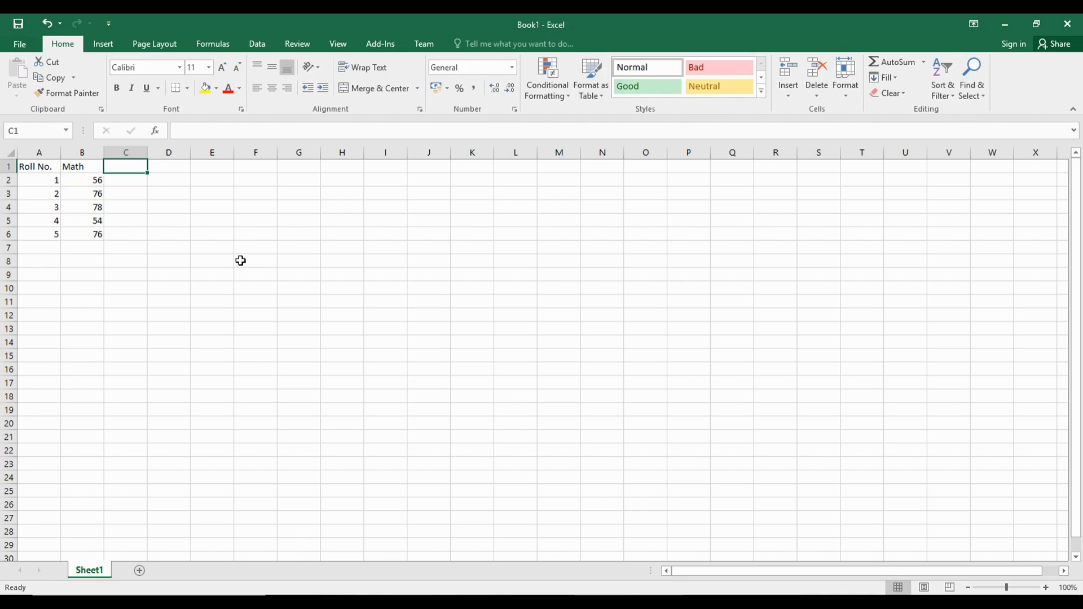
type("Sci")
key("Return")
type("54")
key("Return")
type("67")
key("Return")
type("87")
key("Return")
type("56")
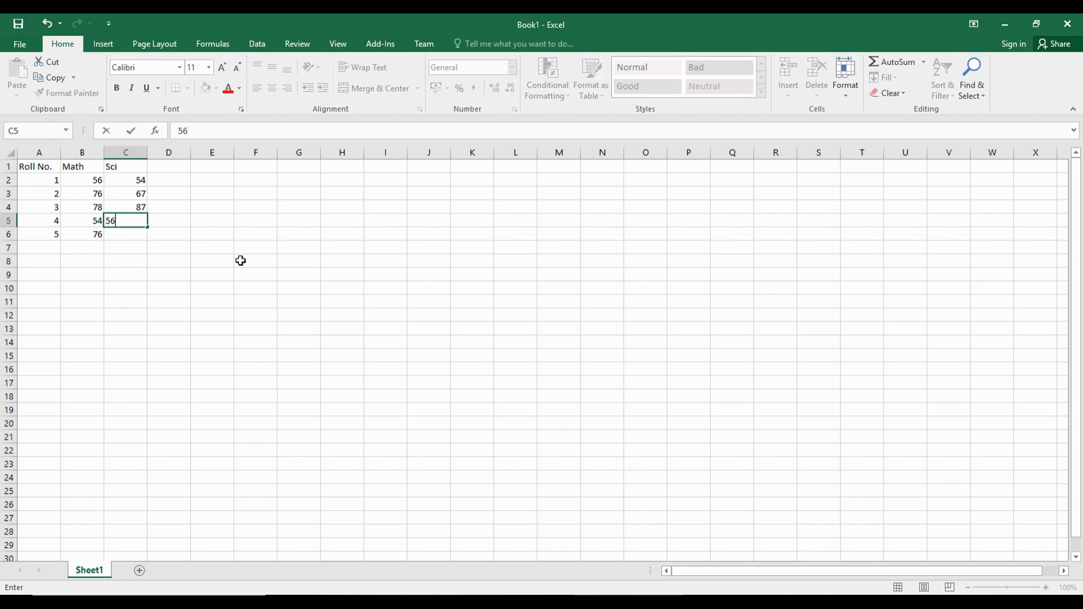
key("Return")
type("86")
key("Return")
- Enter the heading SS in D1 with the marks 45, 76, 87, 56 and 78 in D2 to D6
key("Up")
key("Up")
key("Up")
key("Up")
key("Up")
key("Up")
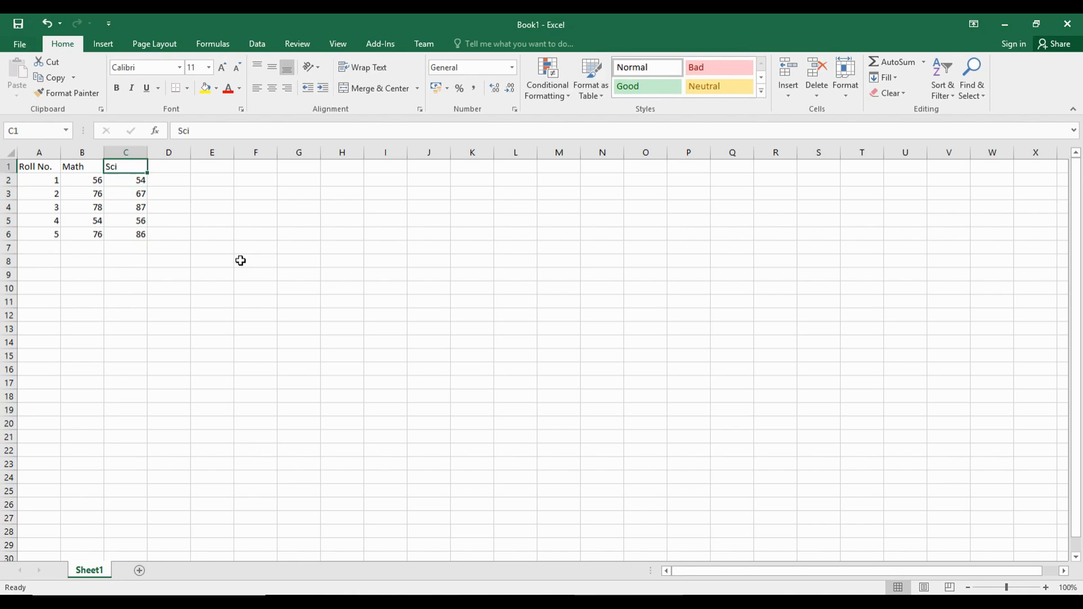
key("Right")
type("SS")
key("Return")
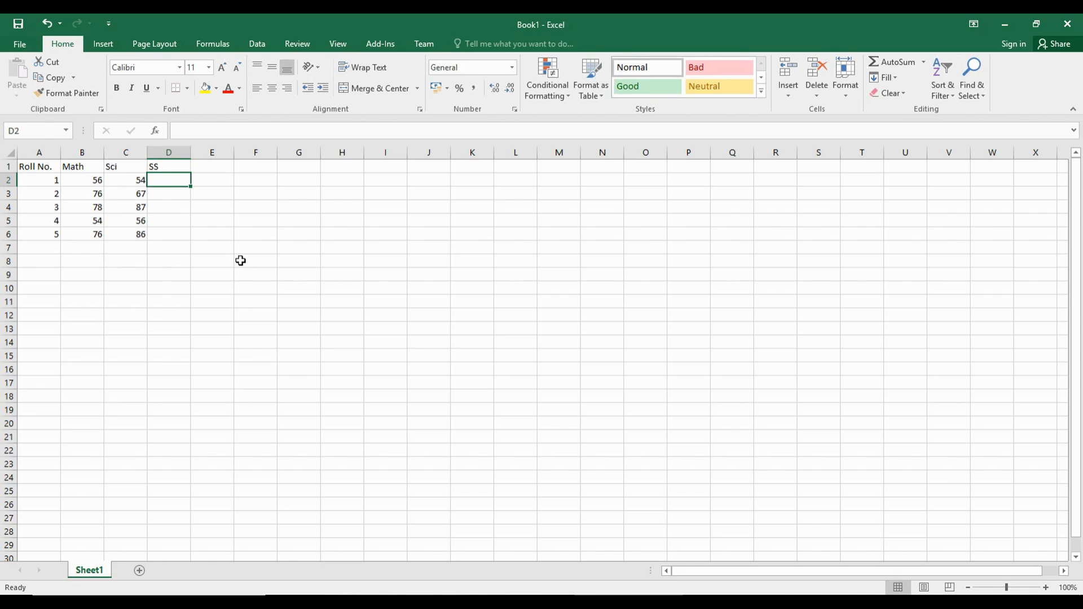
type("45")
key("Return")
type("76")
key("Return")
type("87")
key("Return")
type("56")
key("Return")
type("78")
- Enter the heading Eng in E1 with the marks 76, 87, 98, 67 and 87 in E2 to E6
key("Up")
key("Up")
key("Up")
key("Up")
key("Up")
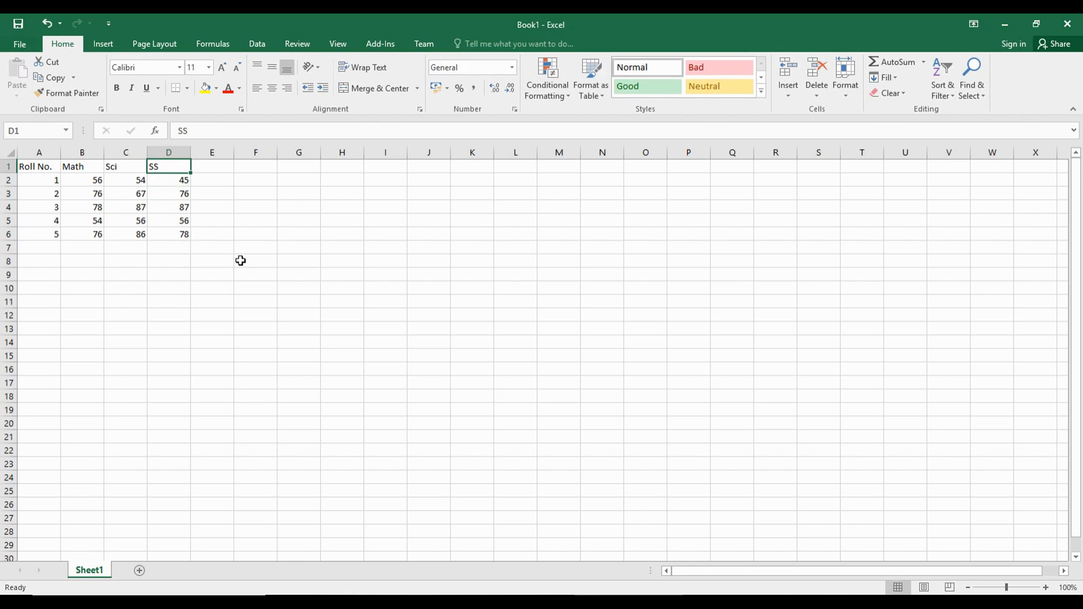
key("Right")
type("Eng")
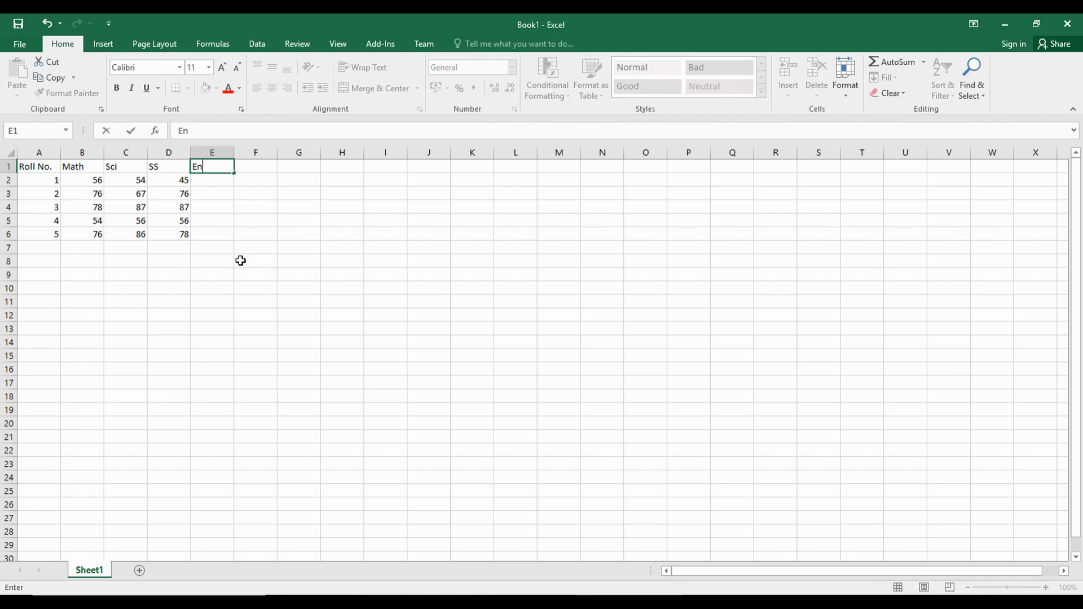
key("Return")
type("76")
key("Return")
type("87")
key("Return")
type("98")
key("Return")
type("67")
key("Return")
type("87")
key("Return")
- Add the column headings Total in F1 and Average in G1
key("Up")
key("Up")
key("Up")
key("Up")
key("Up")
key("Up")
key("Right")
type("Total")
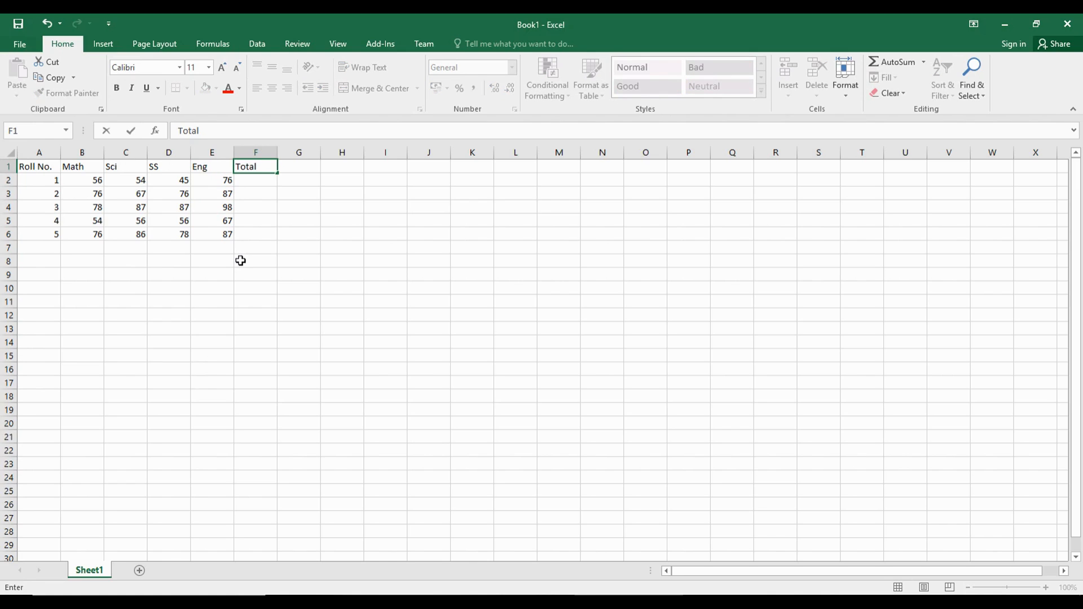
key("Tab")
type("A")
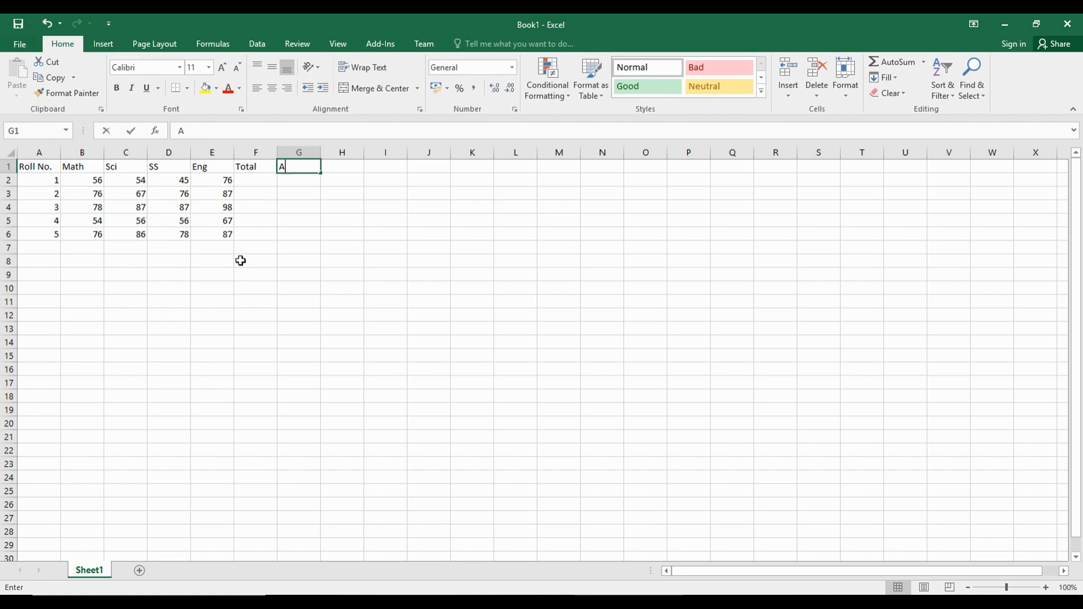
type("verage")
- Add the row labels Total in A7 and Average in A8 below the roll numbers
key("Left")
key("Left")
key("Left")
key("Left")
key("Left")
key("Left")
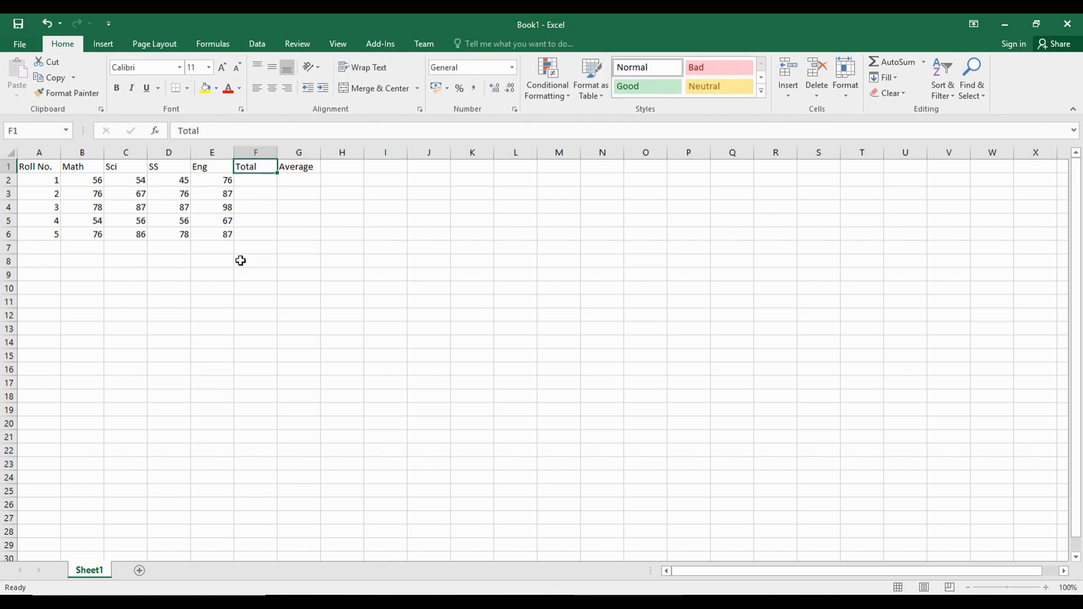
key("Down")
key("Down")
key("Down")
key("Down")
key("Down")
key("Down")
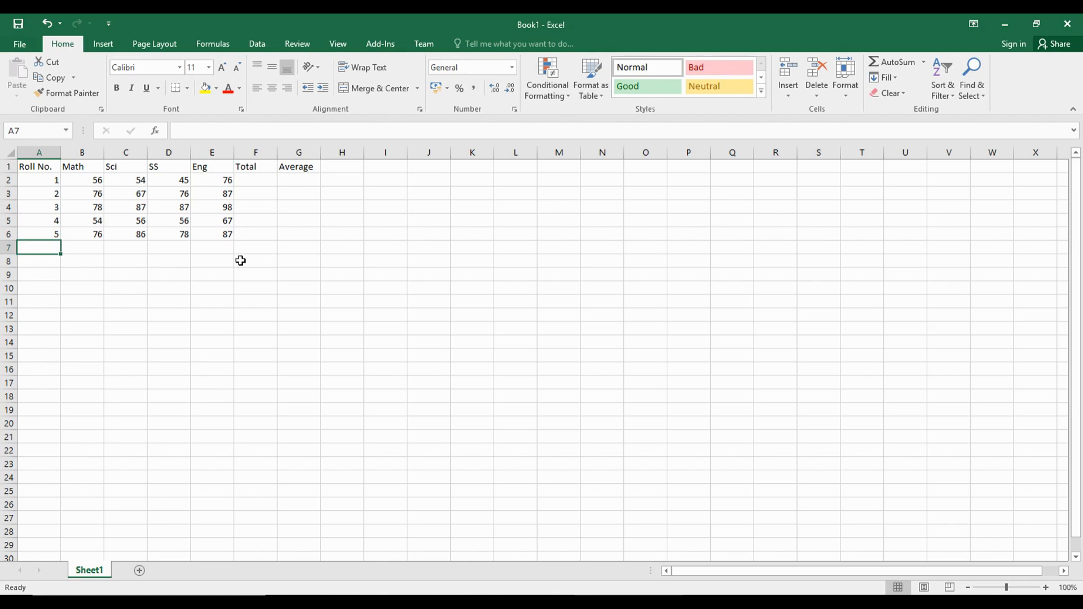
type("Total")
key("Return")
type("Average")
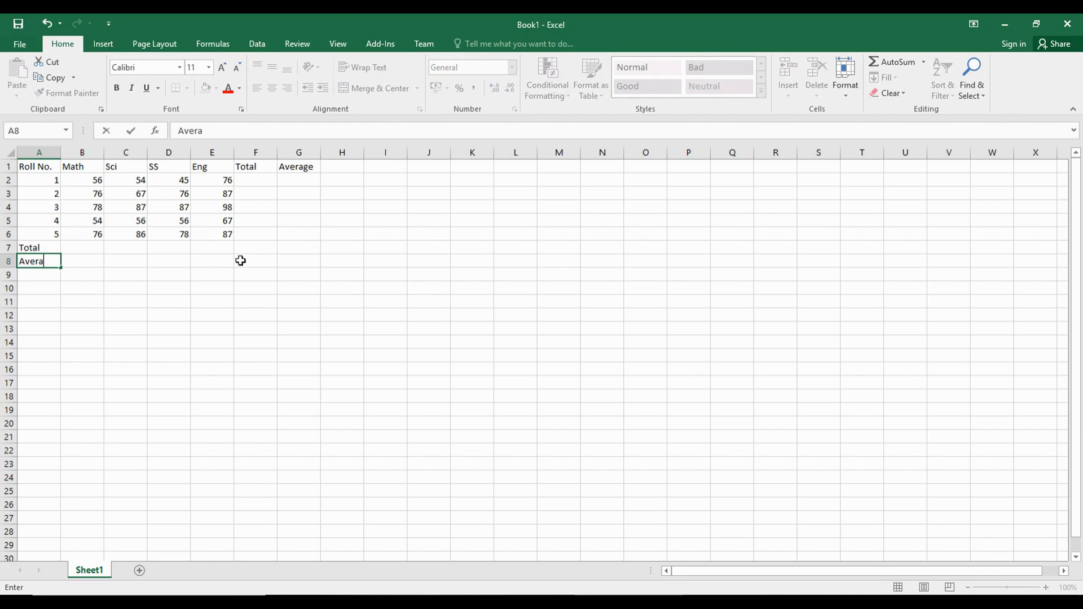
- Examine the four subject marks of roll number 1 in B2 to E2
key("Up")
key("Up")
key("Up")
key("Up")
key("Up")
key("Up")
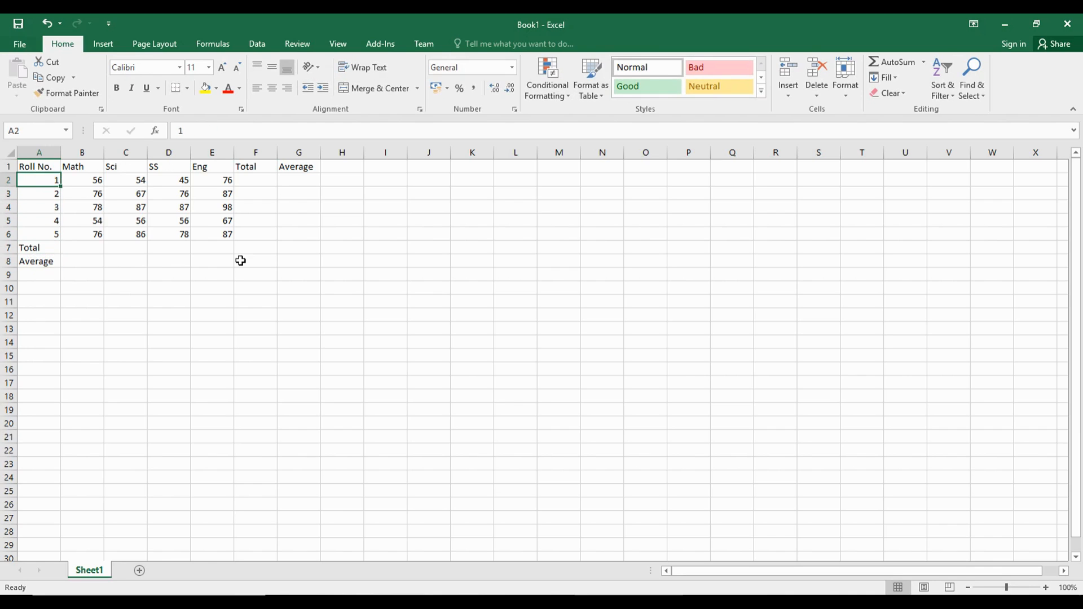
key("Right")
key("Right")
key("Right")
key("Right")
key("Right")
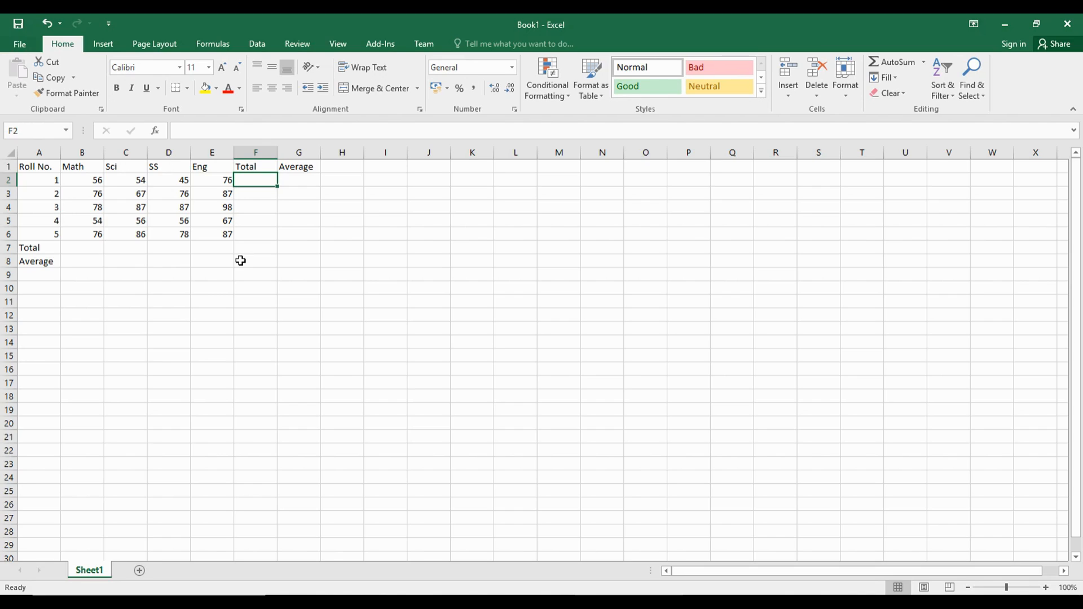
left_click(69, 180)
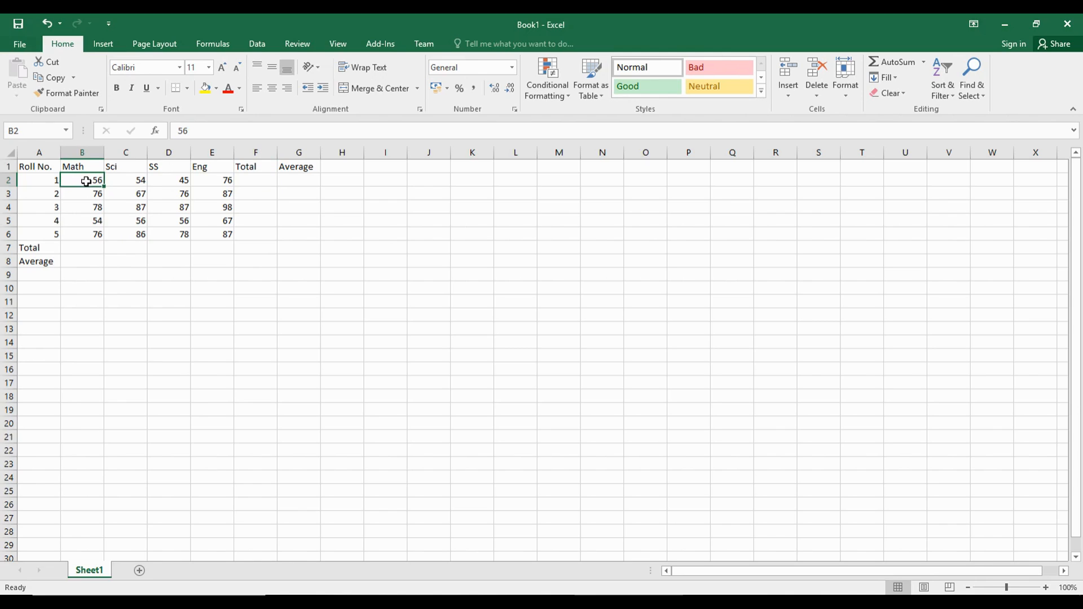
left_click(136, 181)
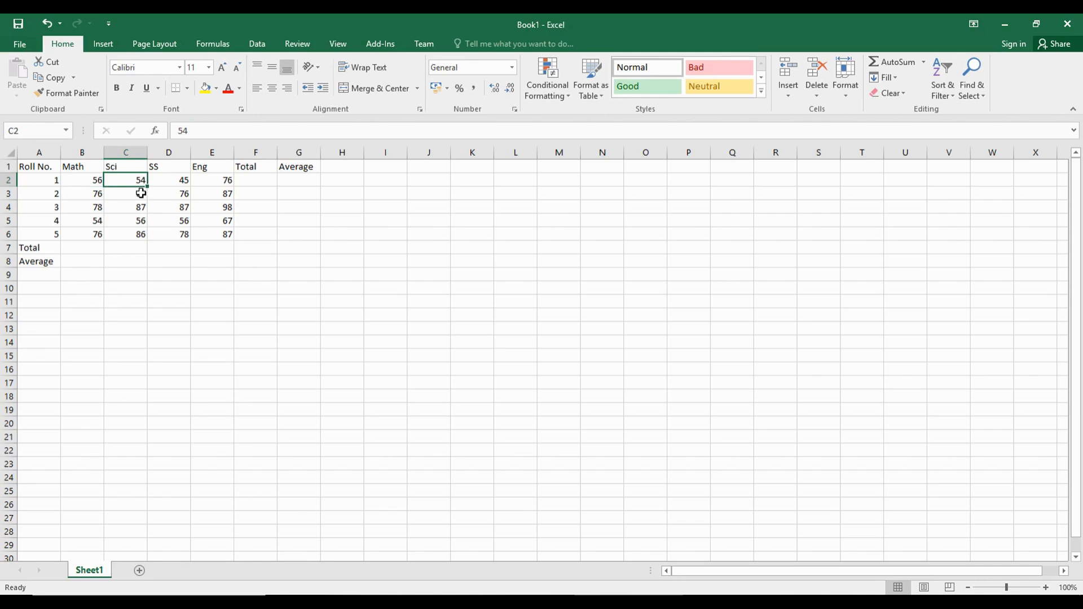
left_click(163, 182)
left_click(209, 183)
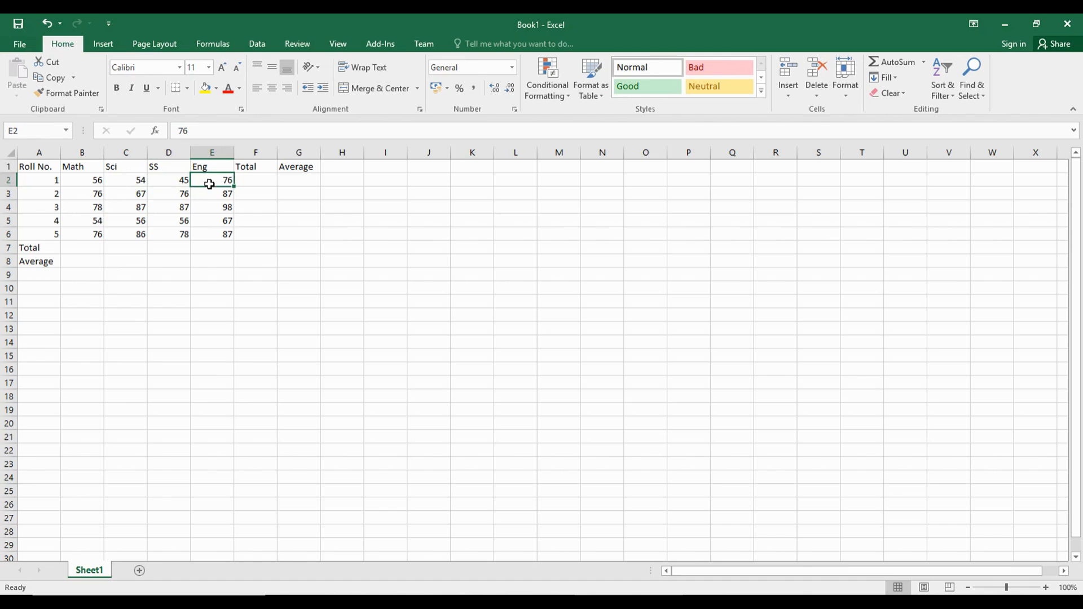
left_click_drag(76, 180, 210, 181)
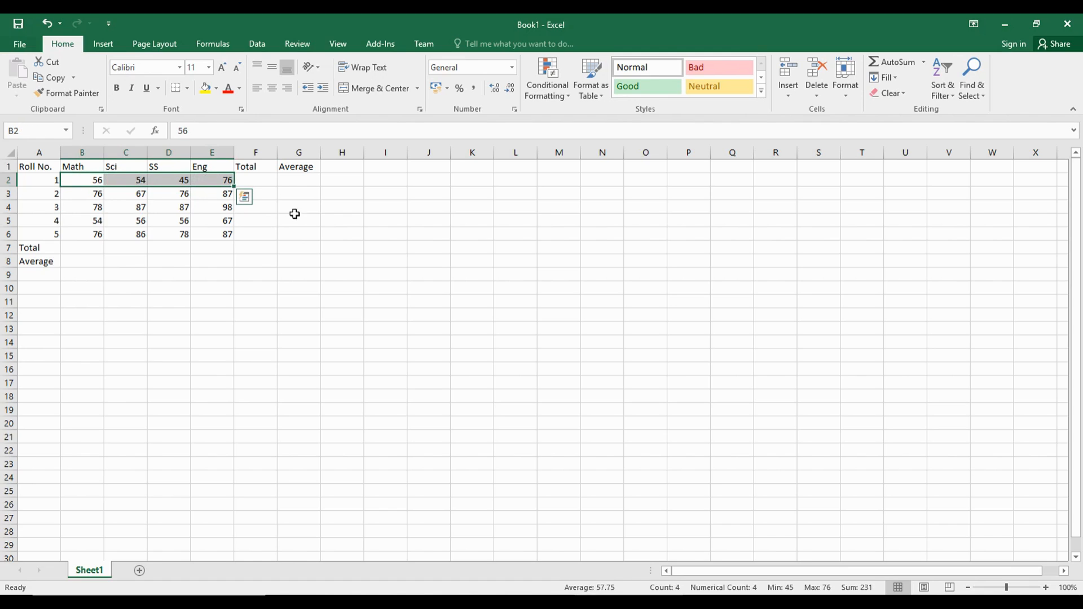
- Calculate the total for roll number 1 in F2 with the formula =b2+c2+d2+e2
left_click(261, 179)
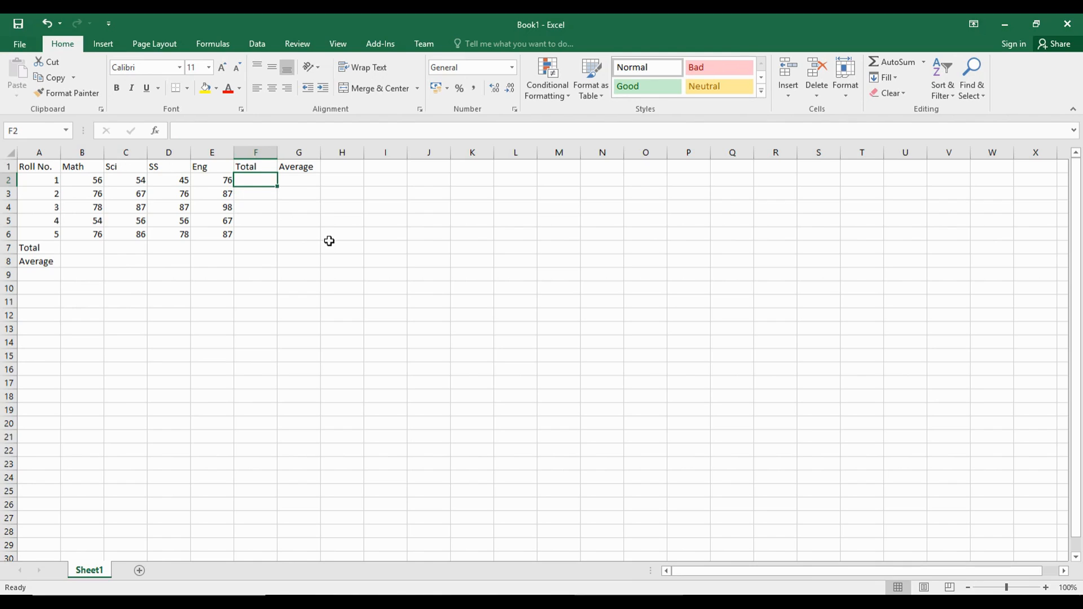
key("Left")
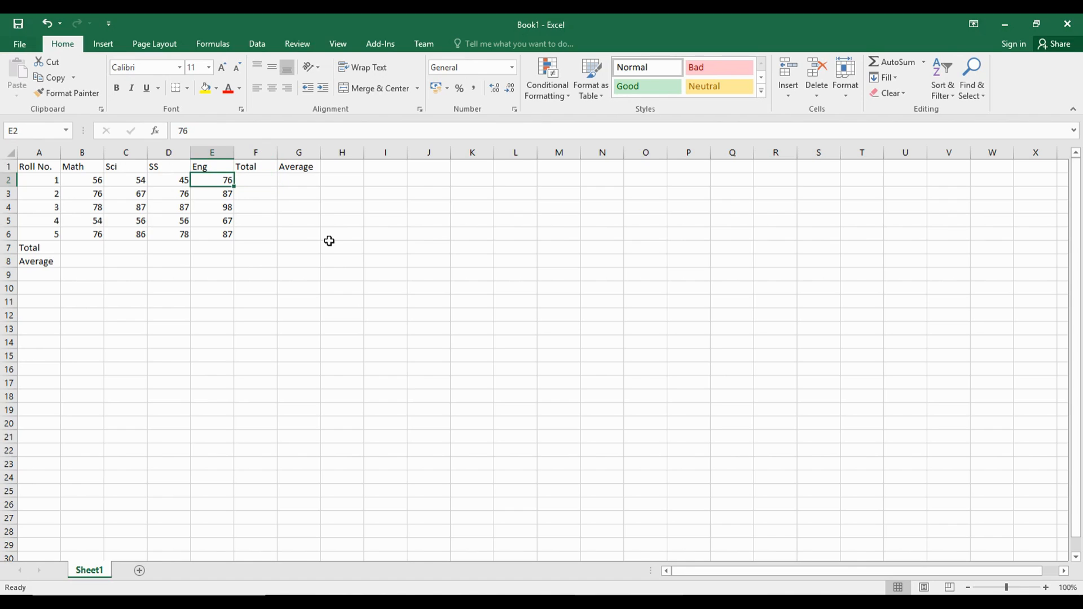
key("Right")
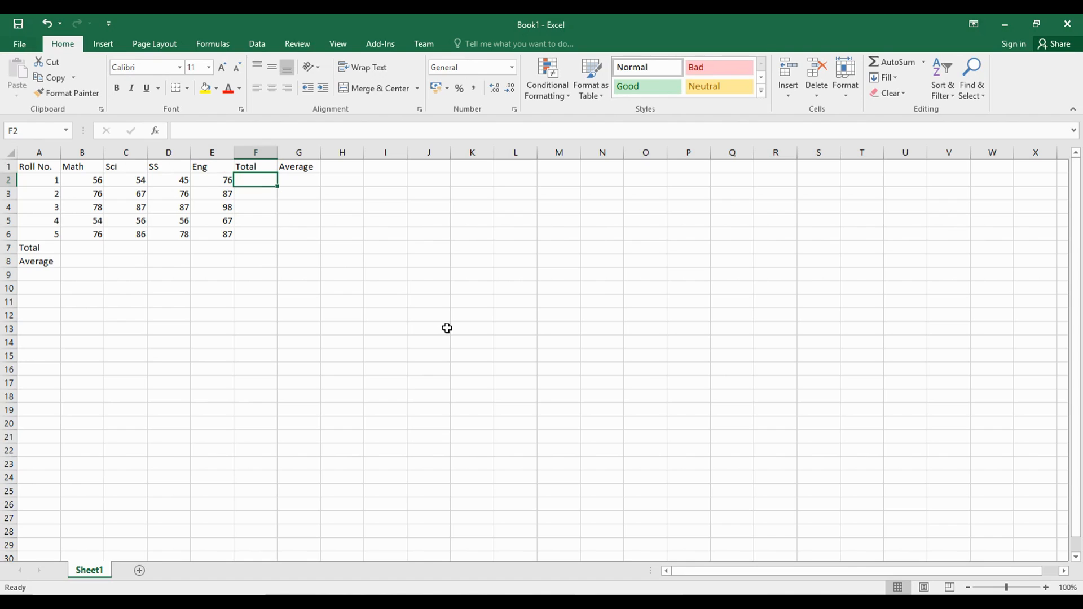
type("=")
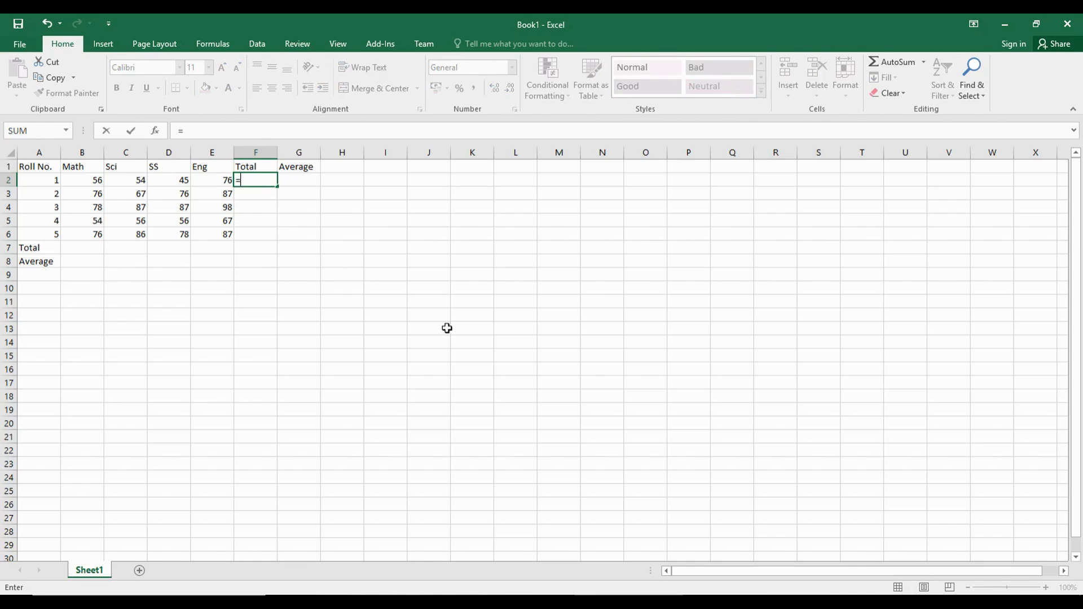
type("b2")
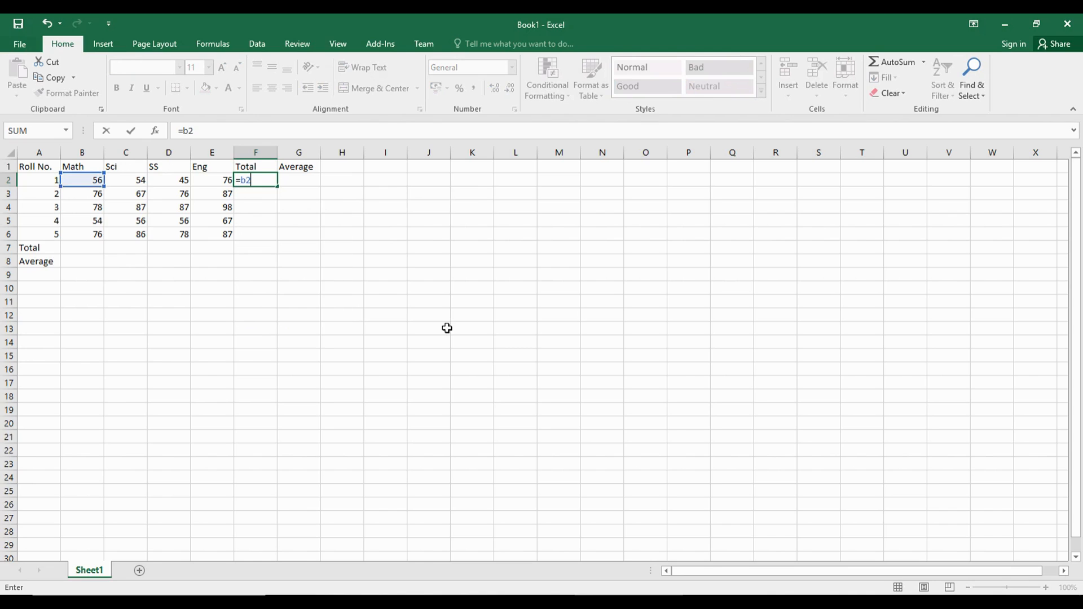
type("+")
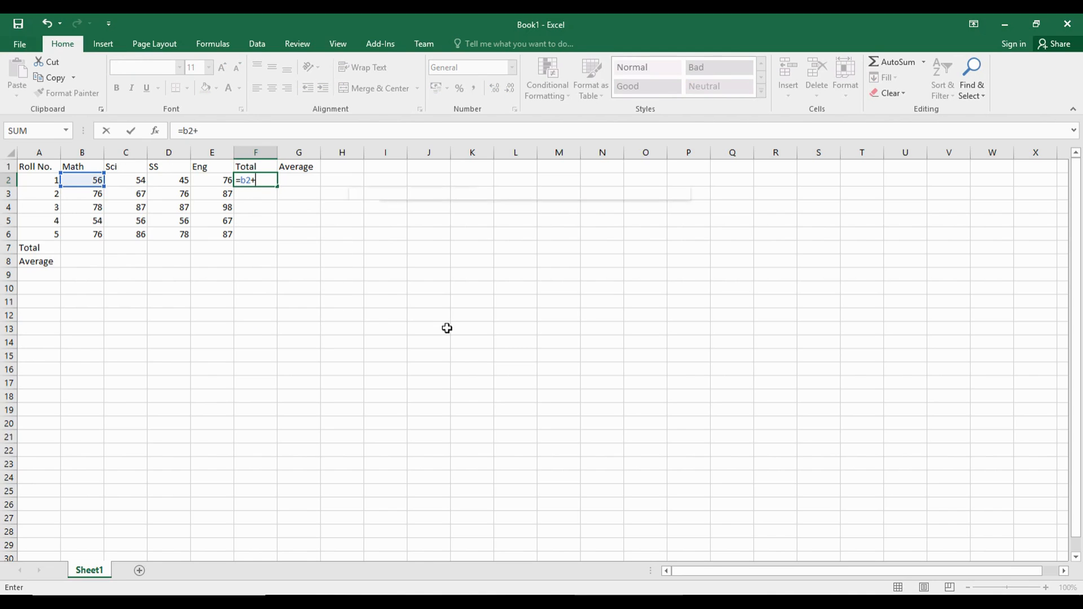
type("c2+d2+")
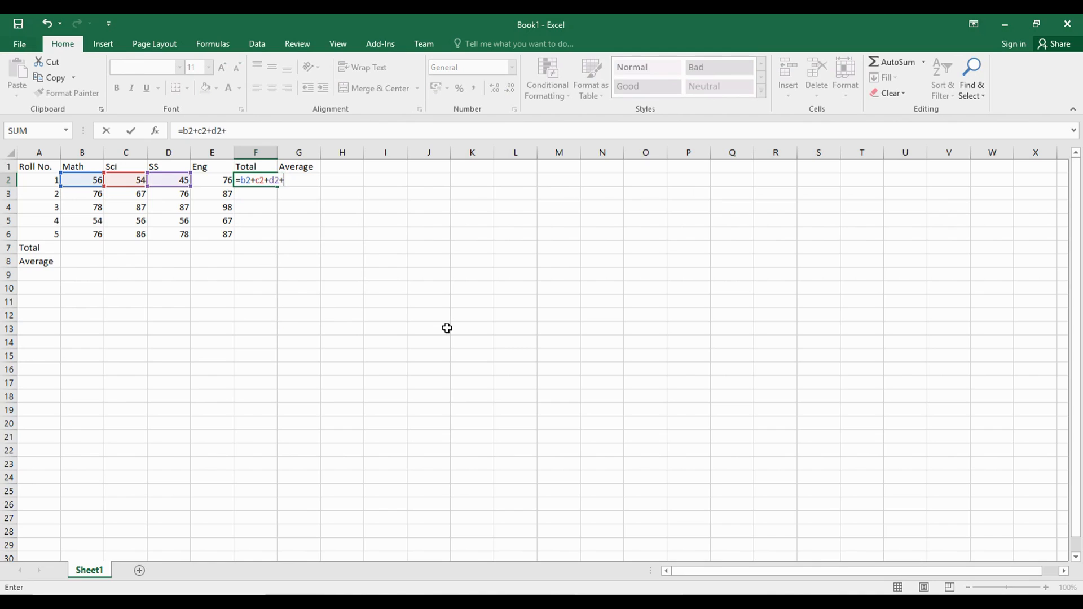
type("e2")
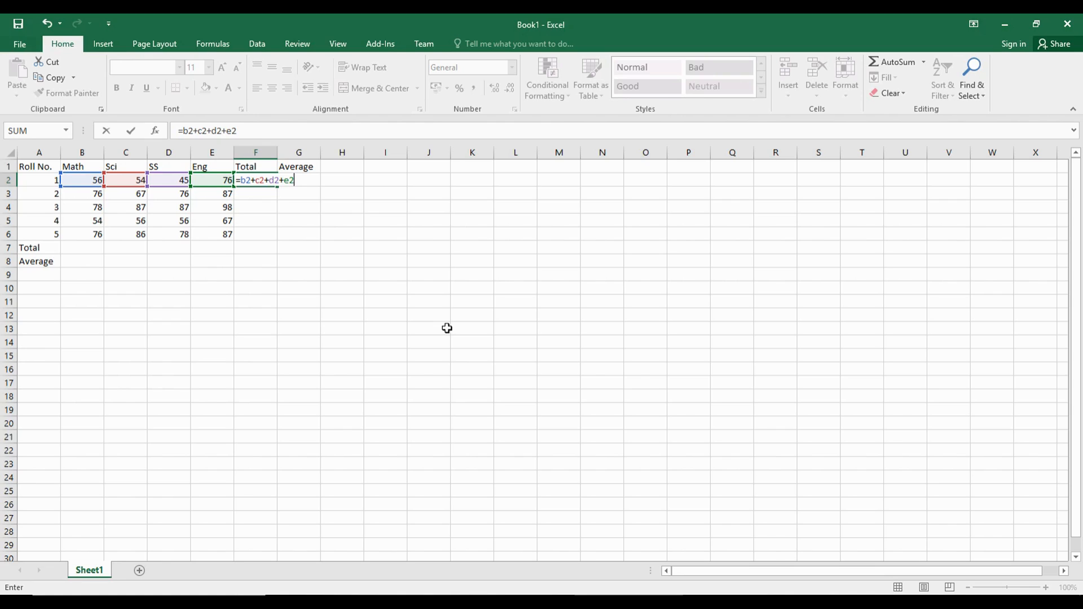
key("Return")
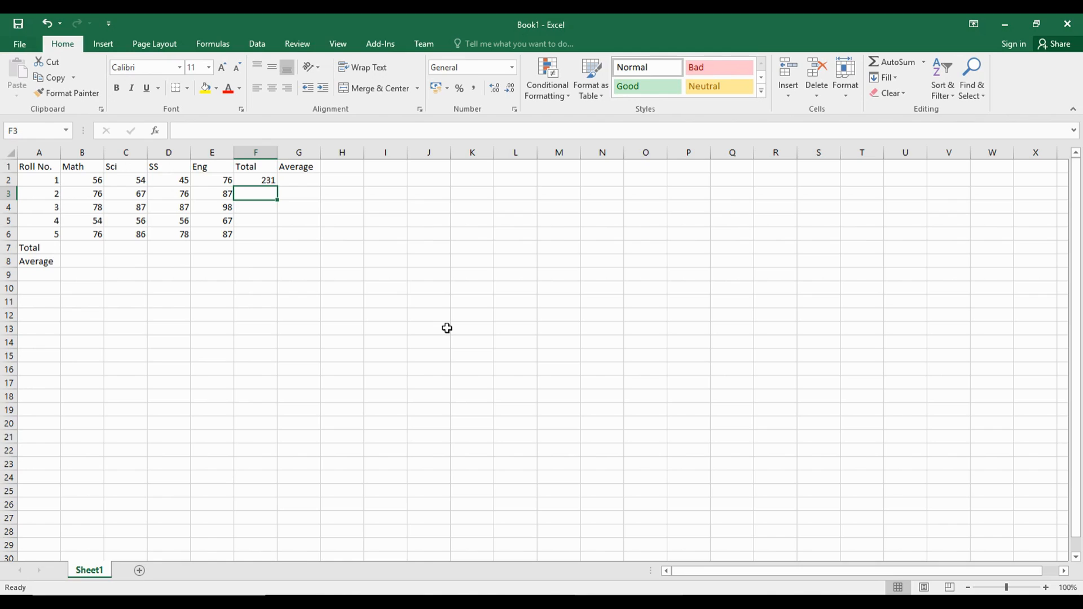
- Calculate the Math total in B7 with the formula =b2+b3+b4+b5+b6
key("Left")
key("Left")
key("Left")
key("Left")
key("Down")
key("Down")
key("Down")
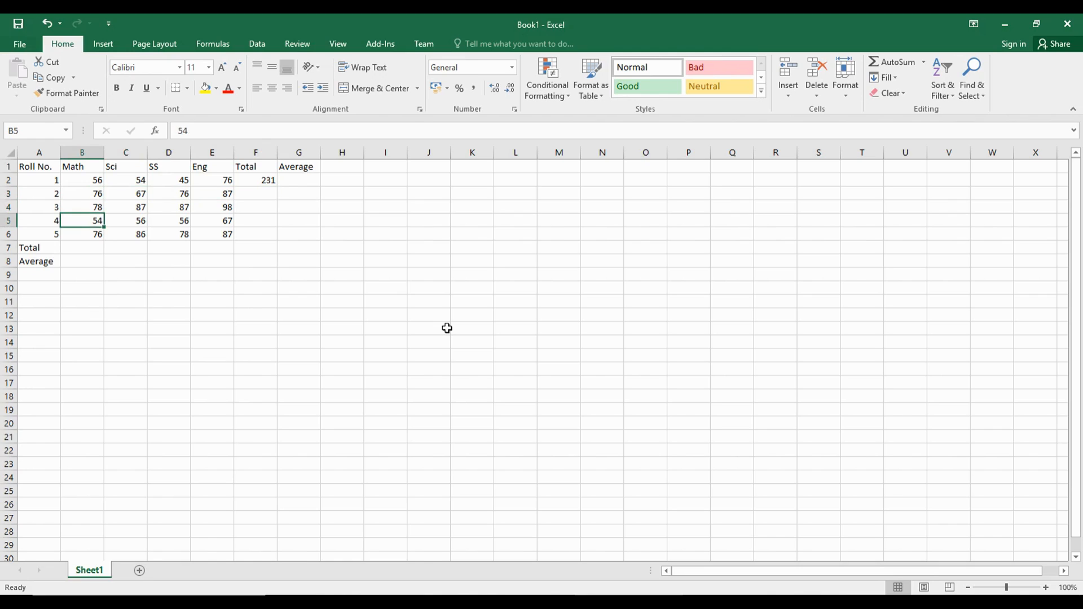
key("Down")
type("=")
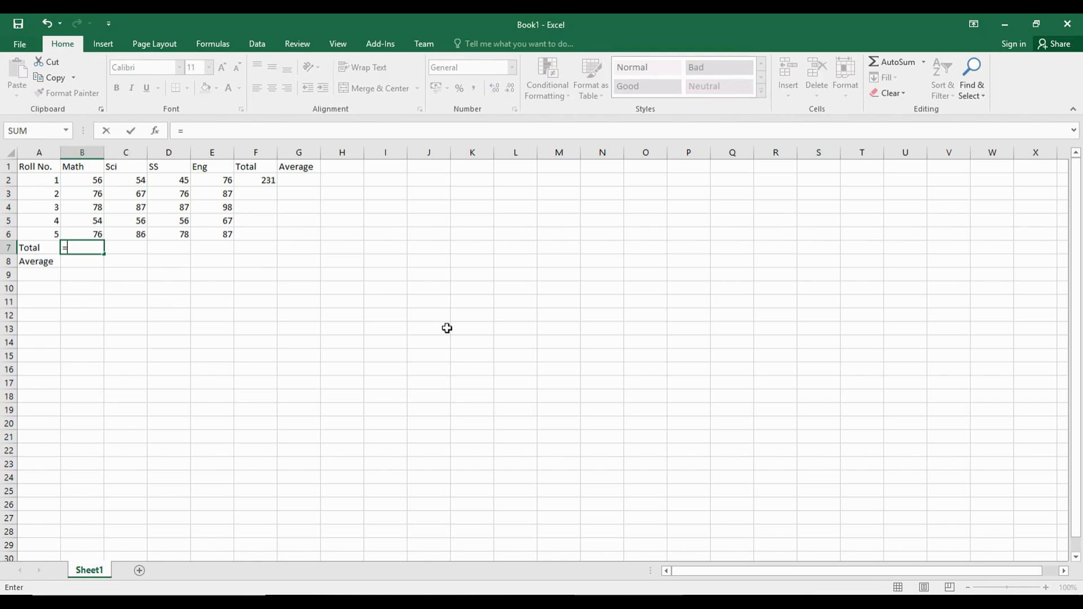
type("b2")
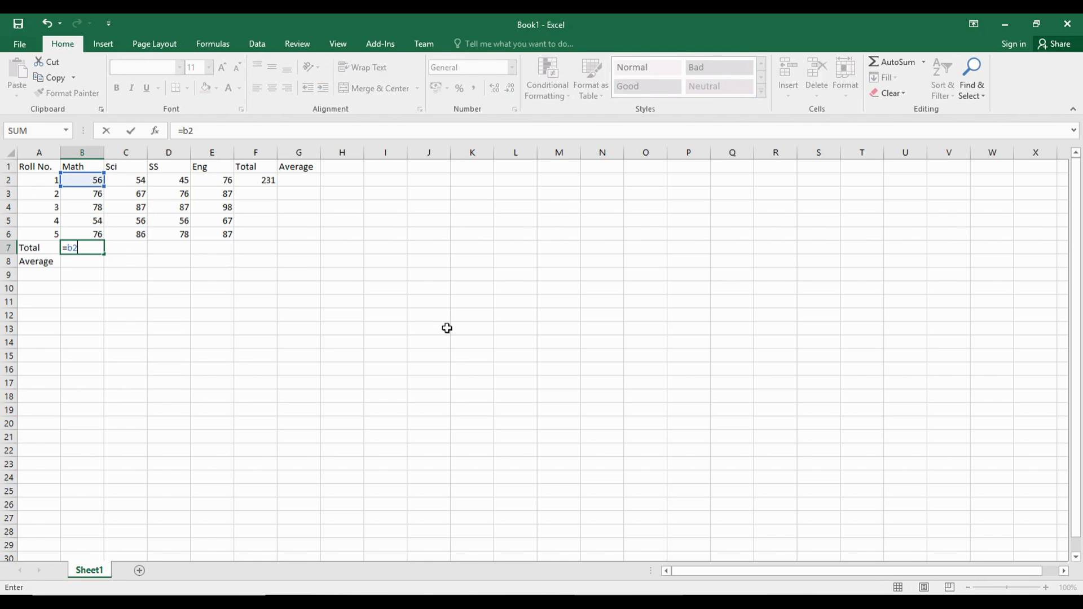
type("+b3+b")
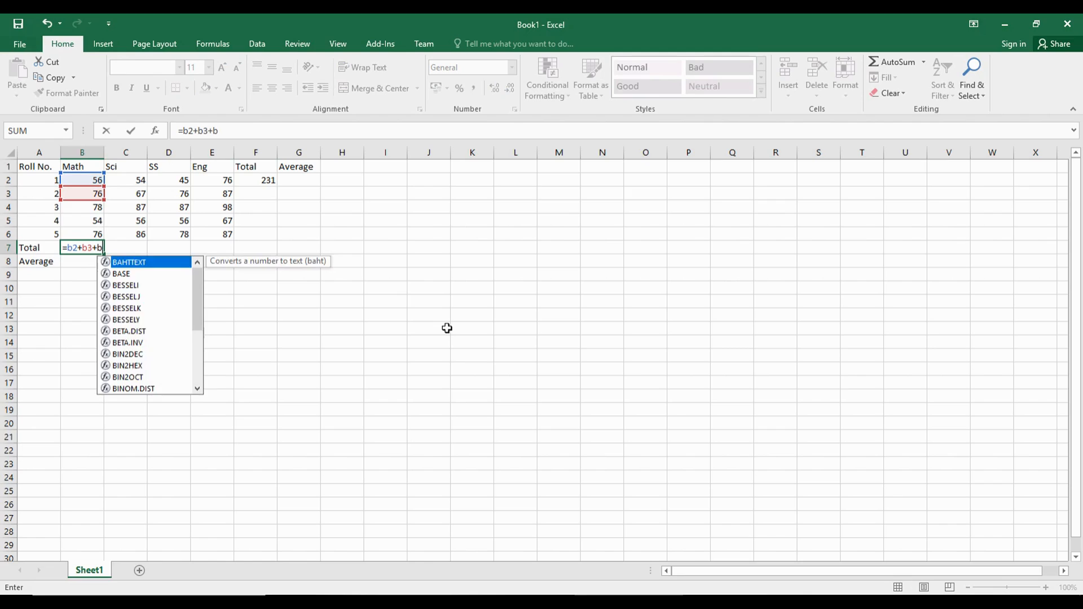
type("4+b5+b6")
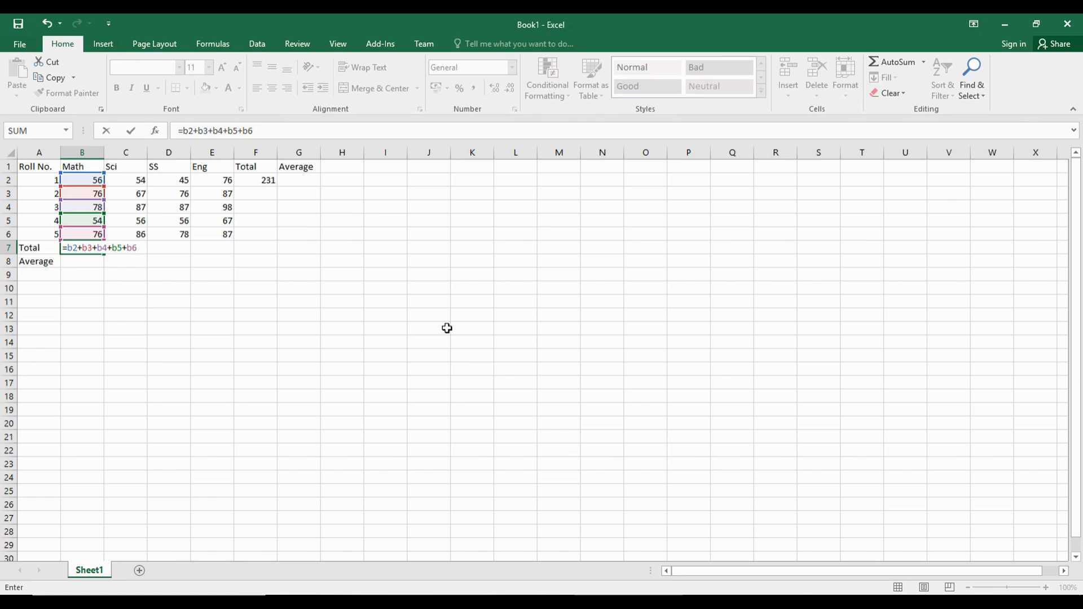
key("Return")
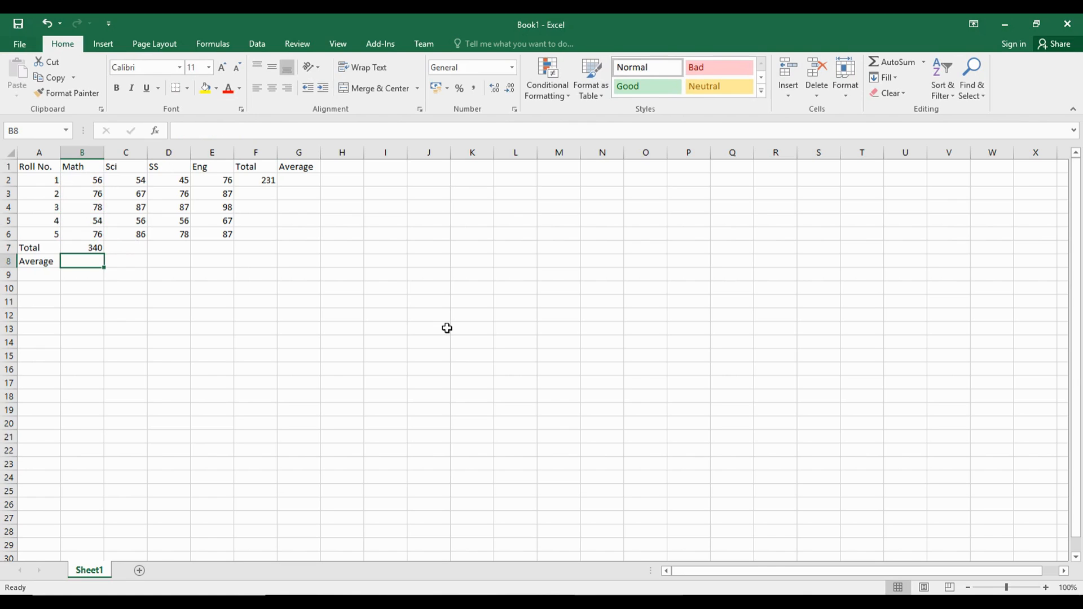
key("Up")
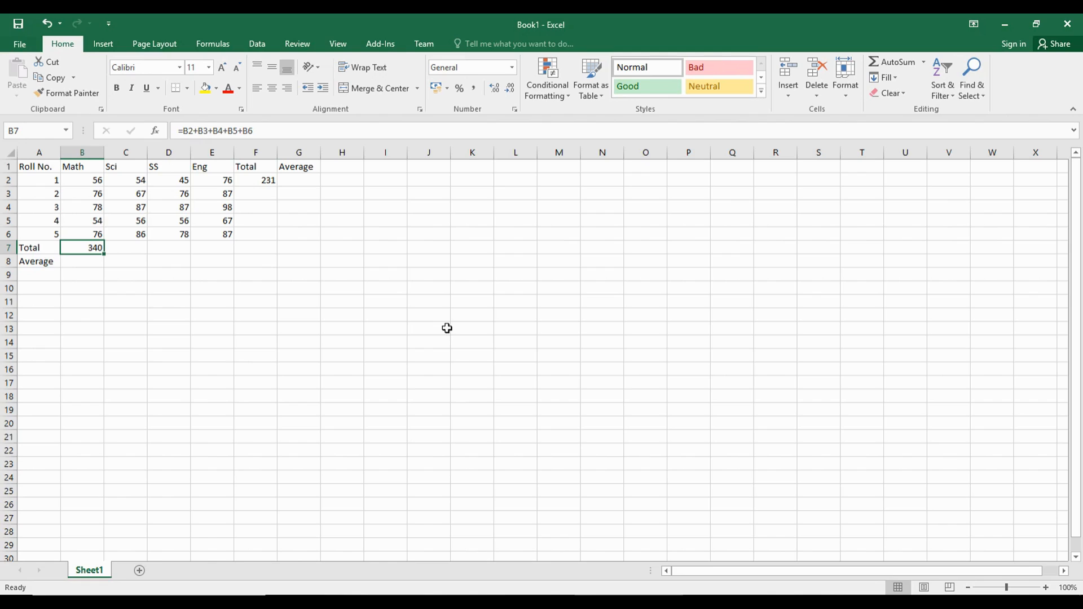
key("Down")
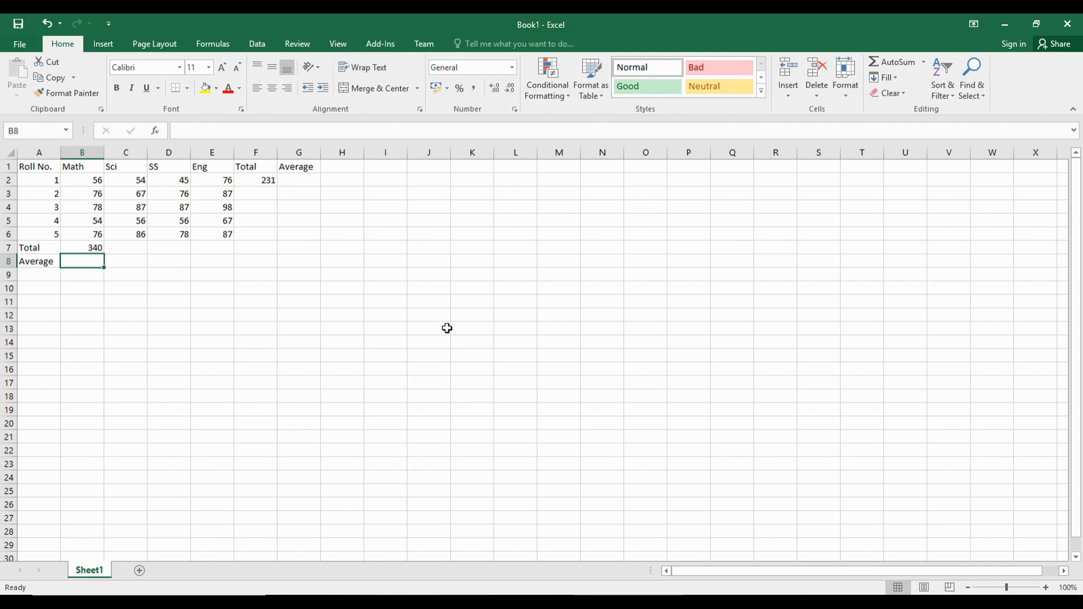
- Calculate the total for roll number 2 in F3 with the formula =sum(b3:e3)
key("Up")
key("Up")
key("Up")
key("Up")
key("Up")
key("Up")
key("Right")
key("Right")
key("Right")
key("Right")
key("Right")
key("Left")
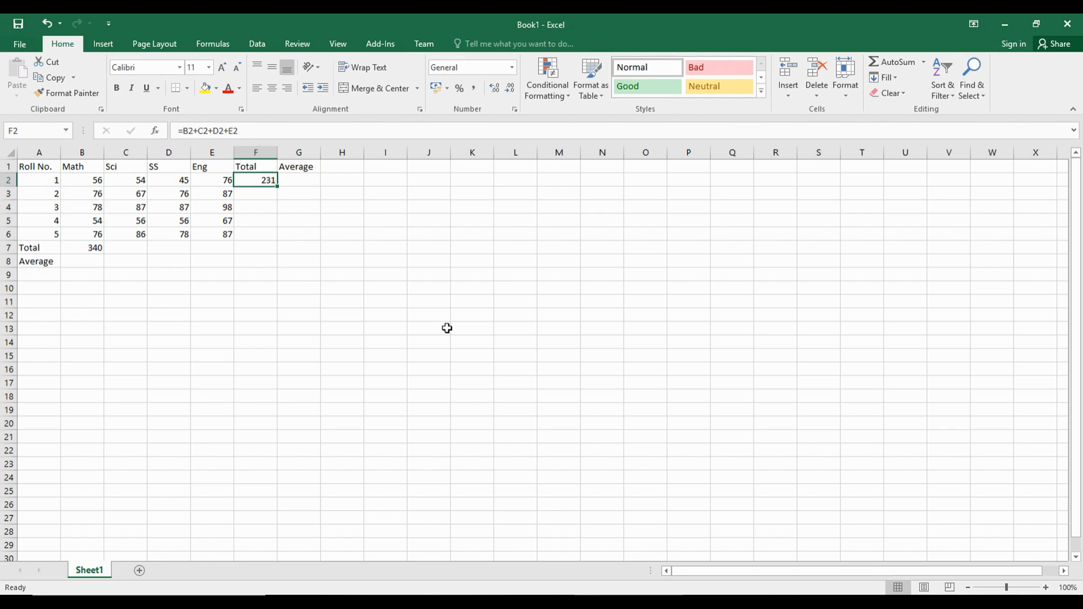
key("Down")
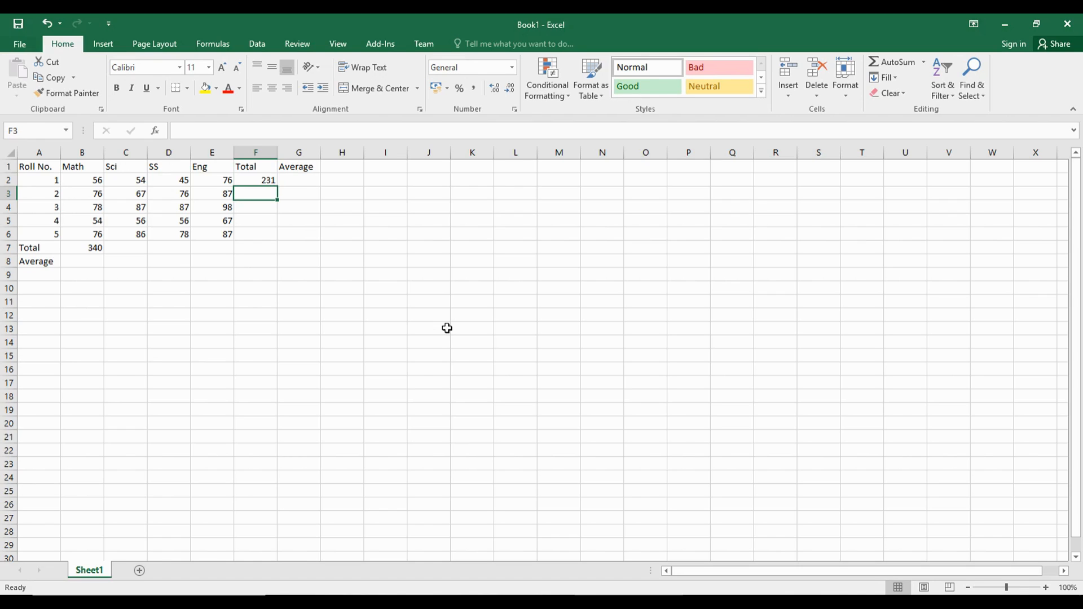
type("=")
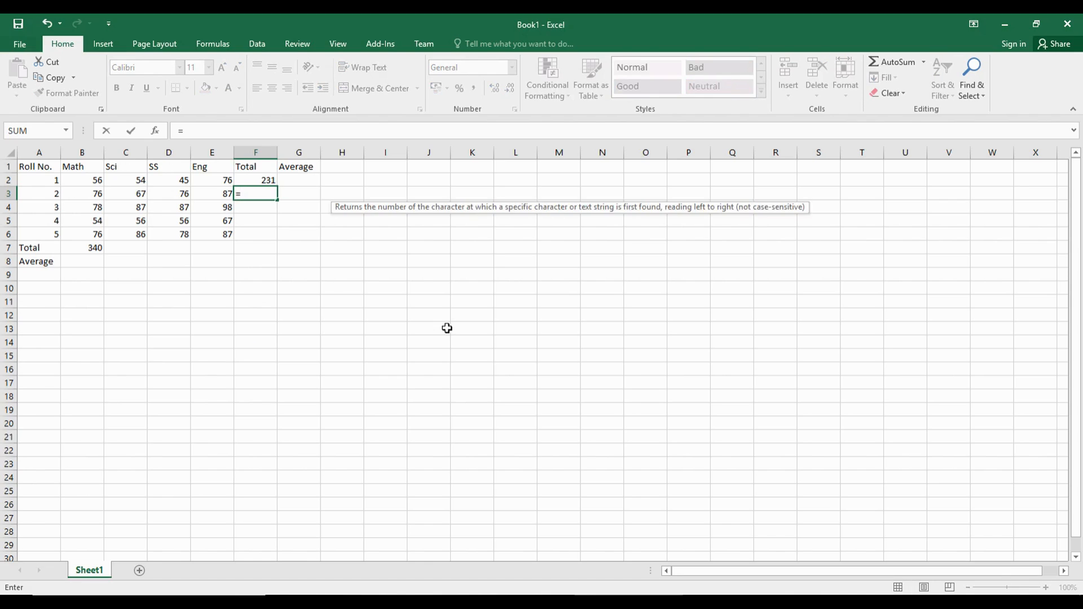
type("sum")
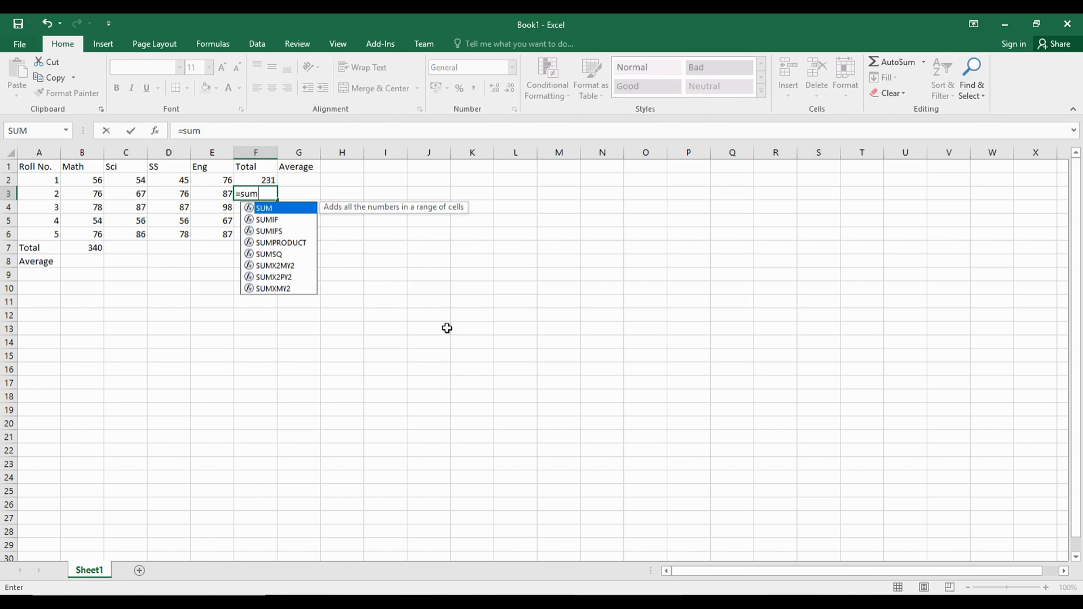
type("(")
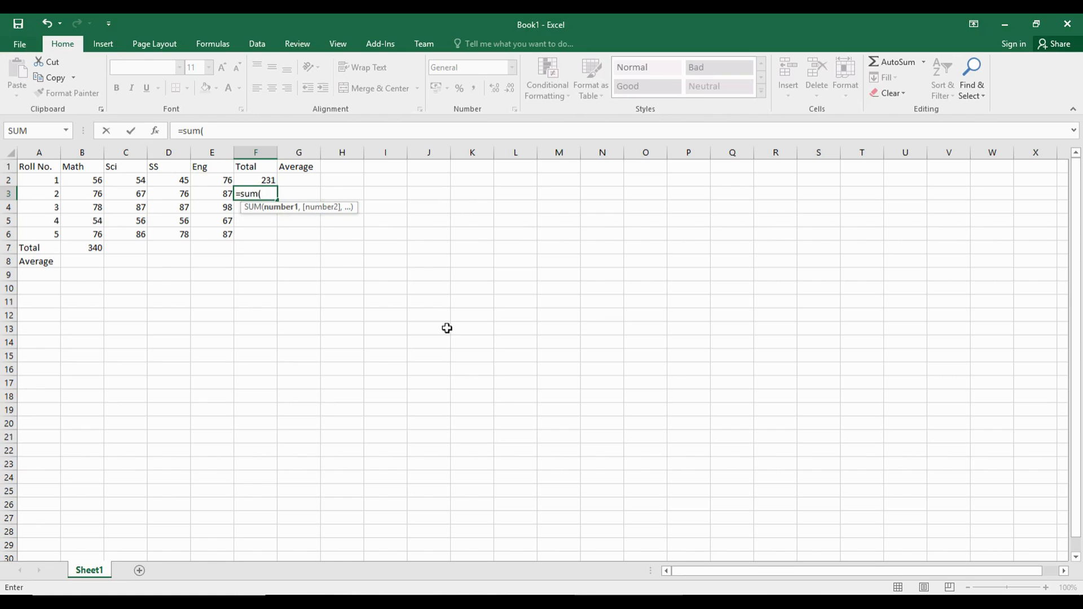
type("b3")
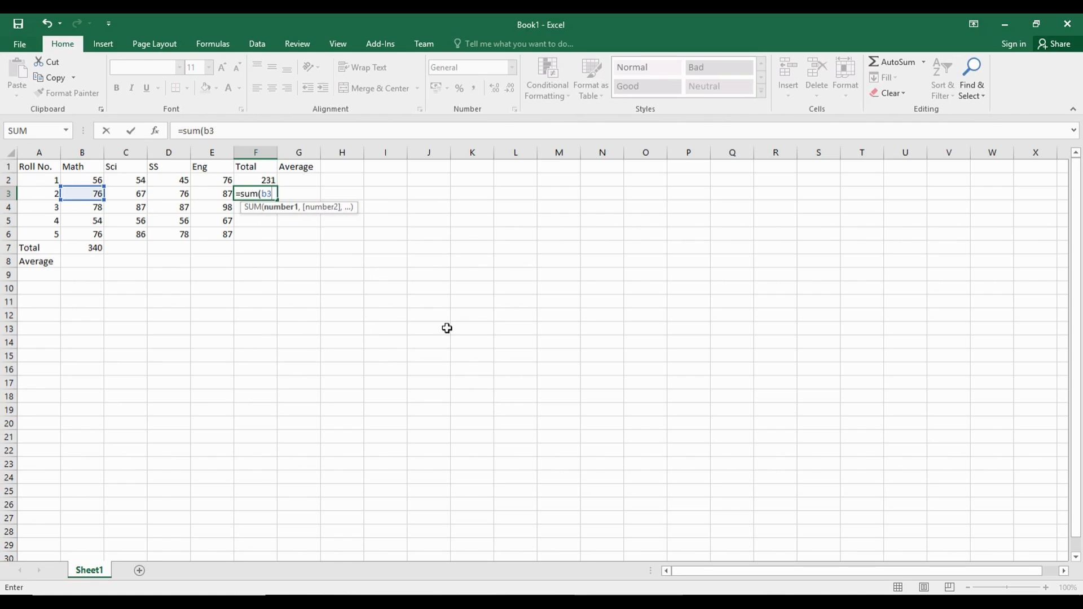
type(":e3")
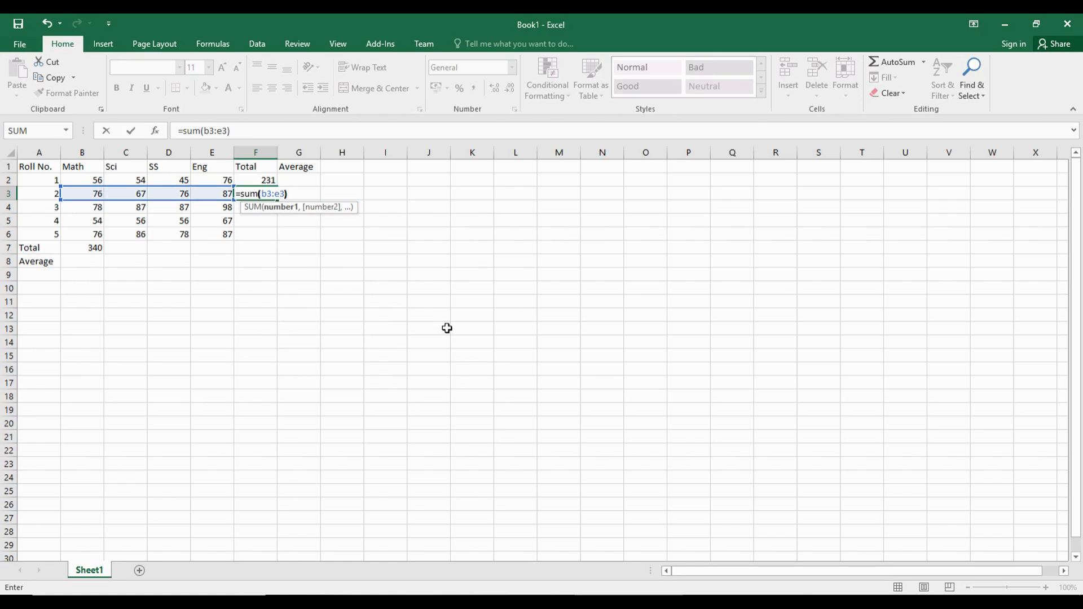
type(")")
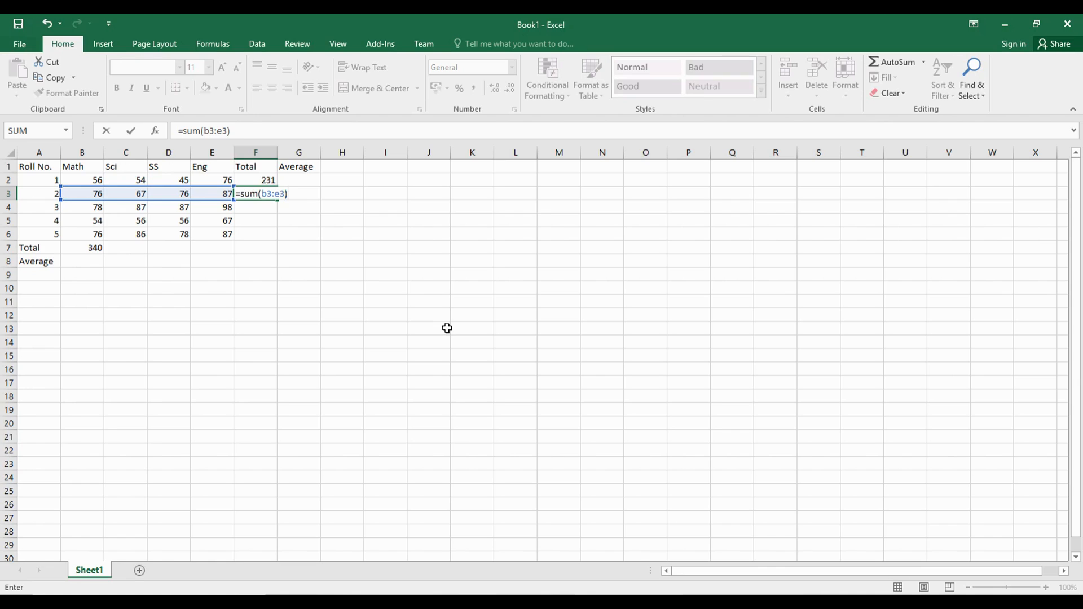
key("Return")
key("Up")
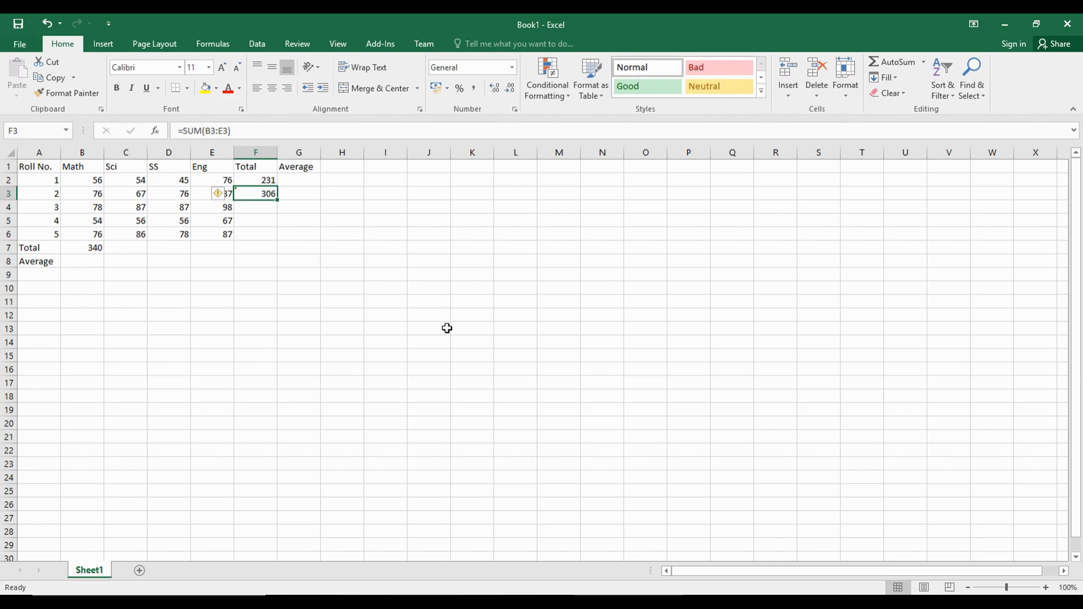
- Examine the marks range B3 to E3 that the SUM formula in F3 covers
key("Left")
key("Left")
key("Left")
key("Left")
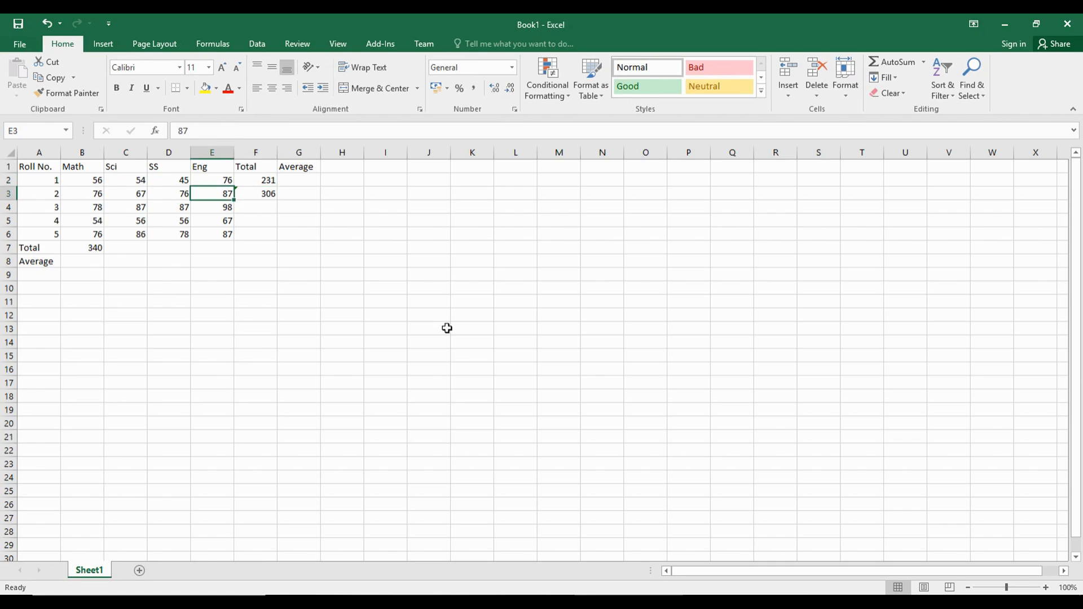
key("shift+Right")
key("shift+Right")
key("shift+Right")
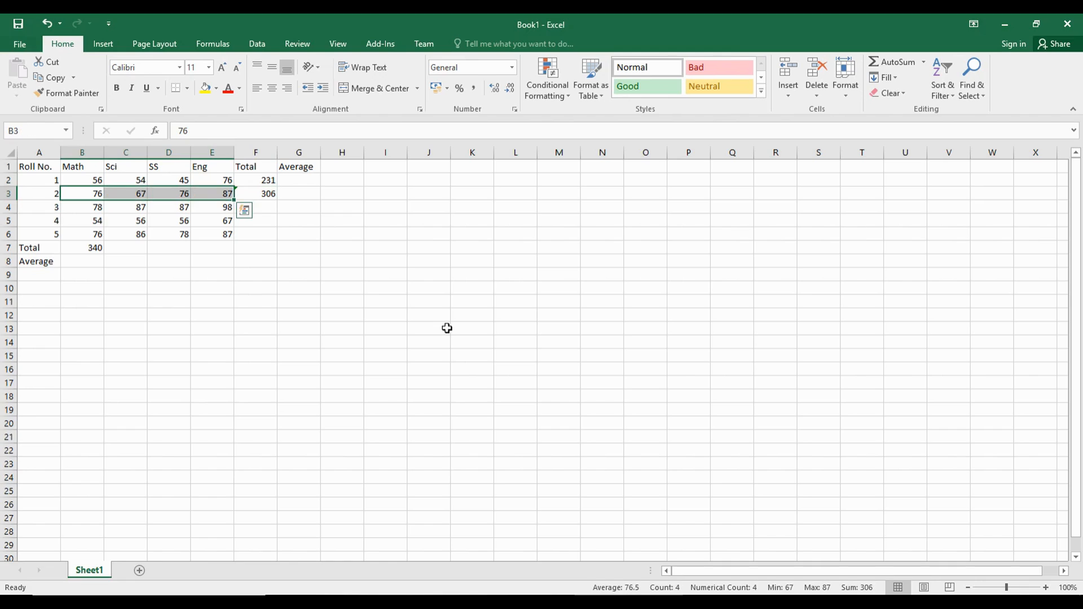
key("Down")
key("Right")
key("Right")
key("Right")
key("Right")
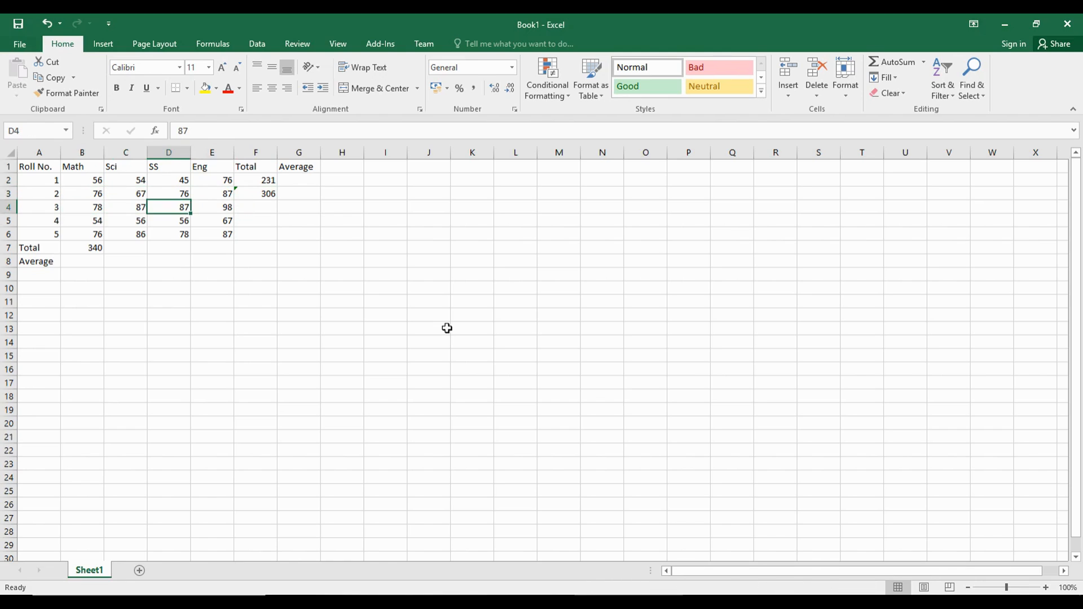
key("Up")
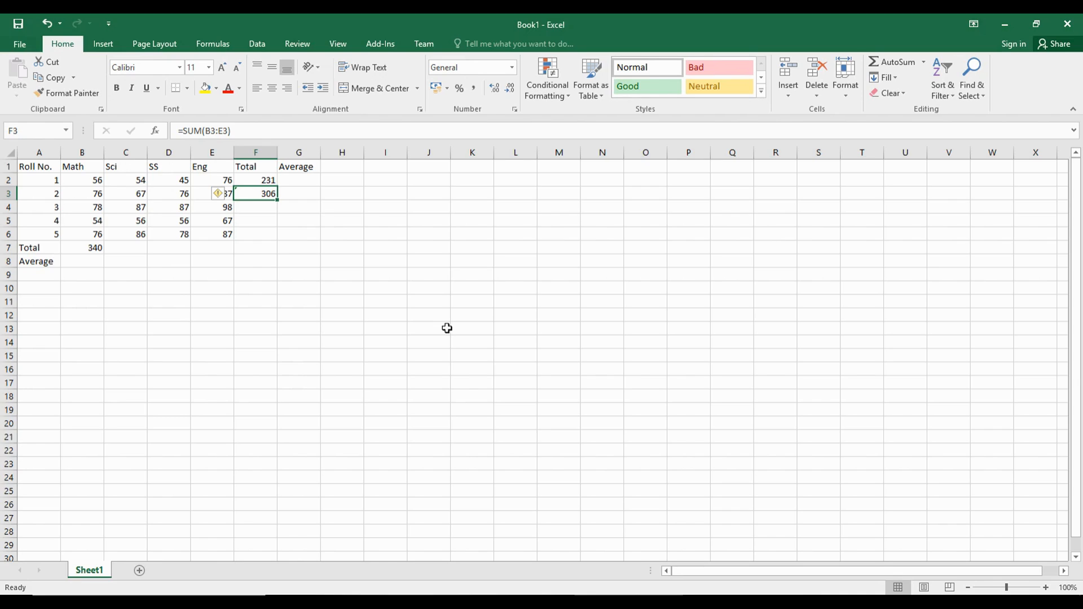
- Calculate the Sci total in C7 with the formula =sum(c2:c6)
key("Left")
key("Left")
key("Left")
key("Down")
key("Down")
key("Down")
key("Down")
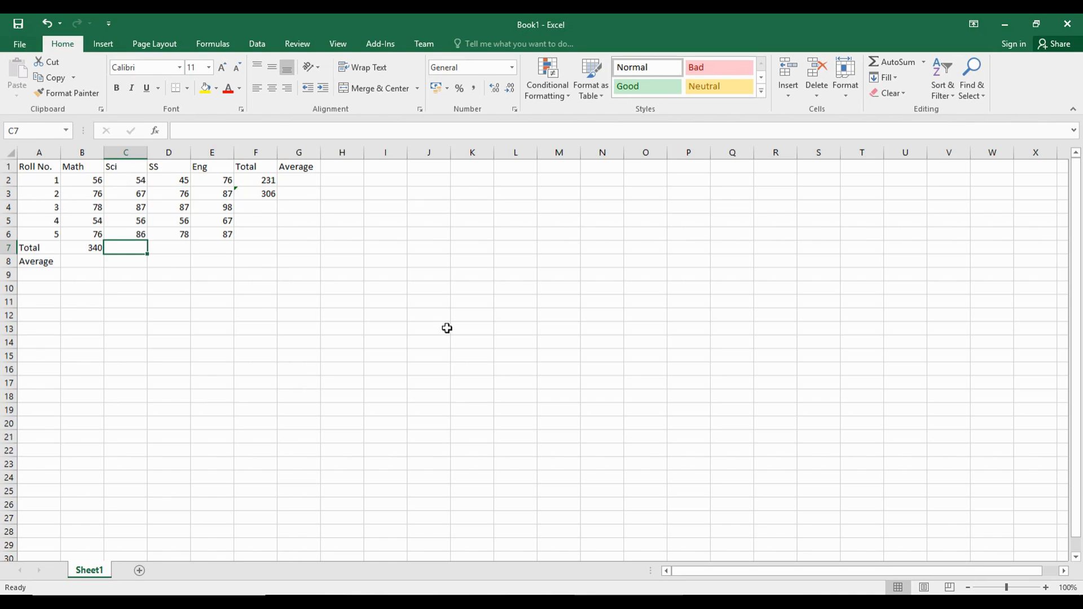
type("=sum(")
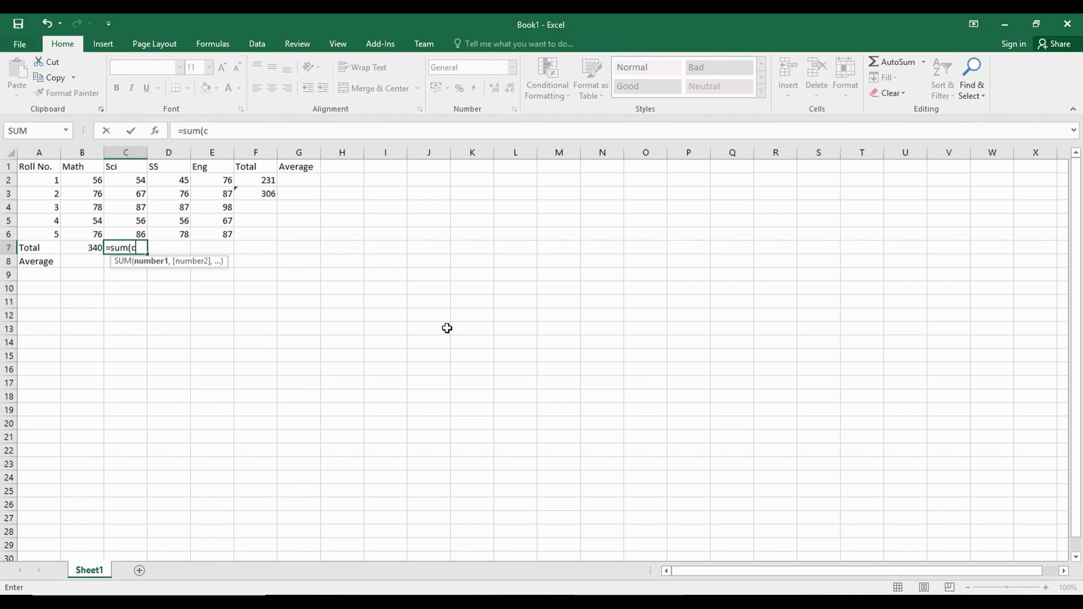
type("c2:")
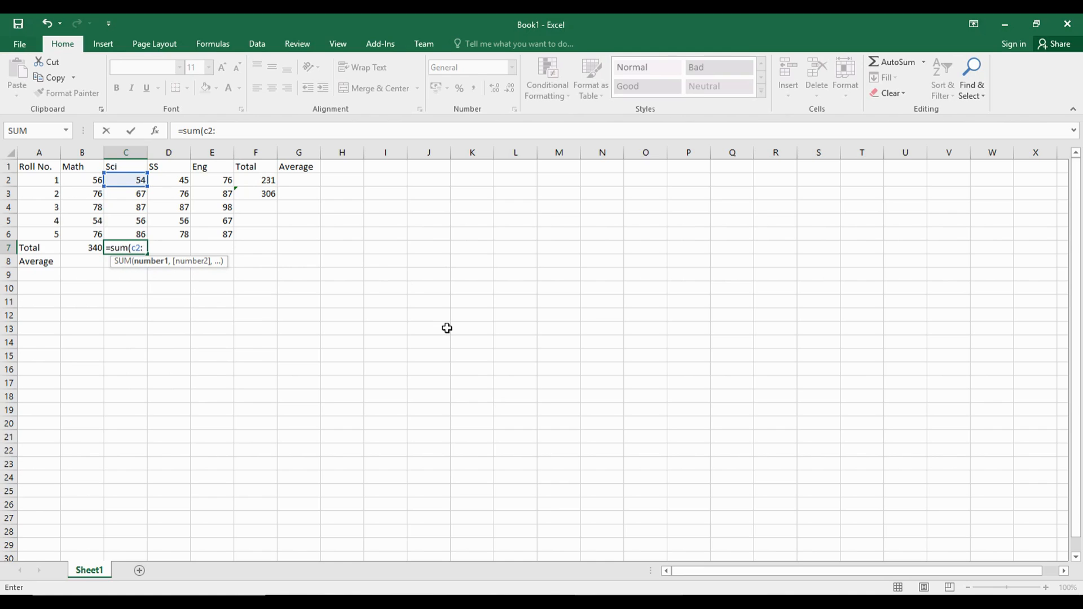
type("c6")
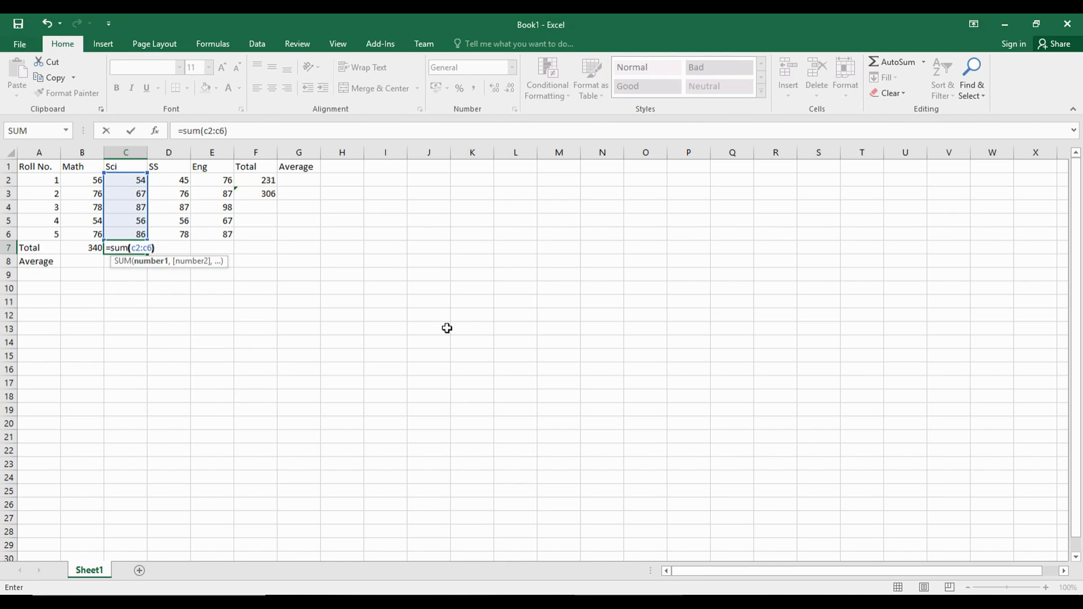
key("Return")
key("Up")
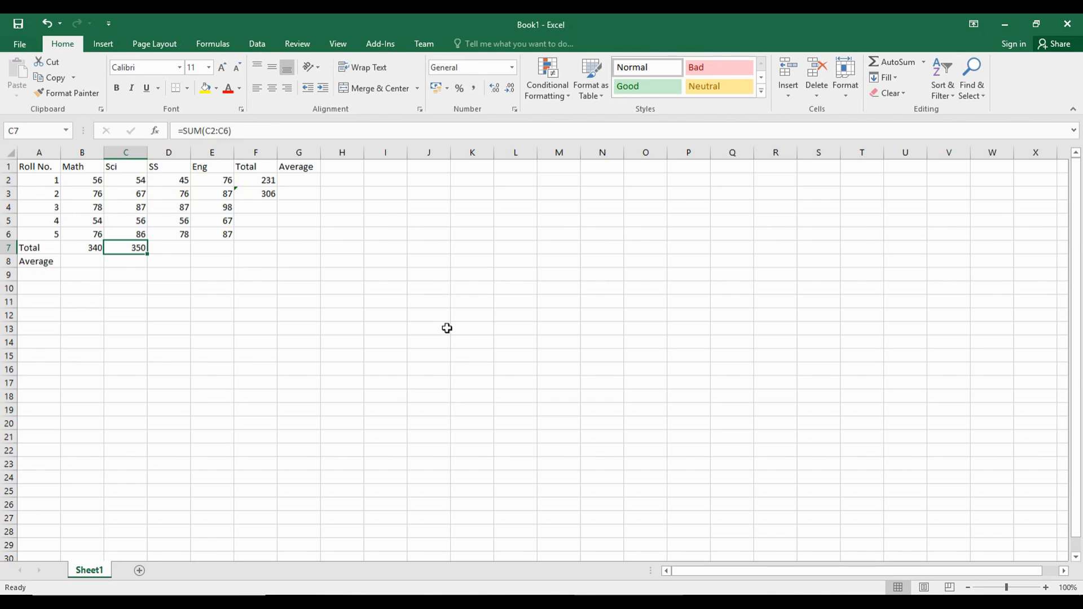
- Try out the long-range formula =sum(c2:c28) in C28 and discard the entry
key("Down")
key("Down")
key("Down")
key("Down")
key("Down")
key("Down")
key("Down")
key("Down")
key("Down")
key("Down")
key("Down")
key("Down")
key("Down")
key("Down")
key("Down")
key("Down")
key("Down")
key("Down")
key("Down")
key("Down")
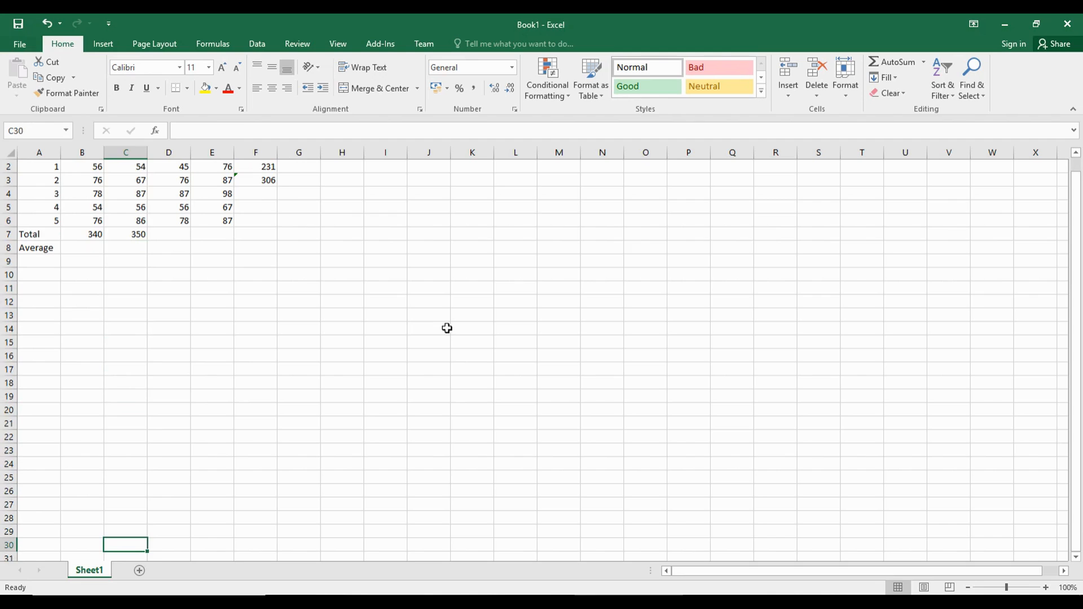
key("ctrl+Home")
key("Down")
key("Down")
key("Down")
key("Down")
key("Down")
key("Down")
key("Down")
key("Down")
key("Down")
key("Down")
key("Down")
key("Down")
key("Down")
key("Down")
key("Down")
key("Down")
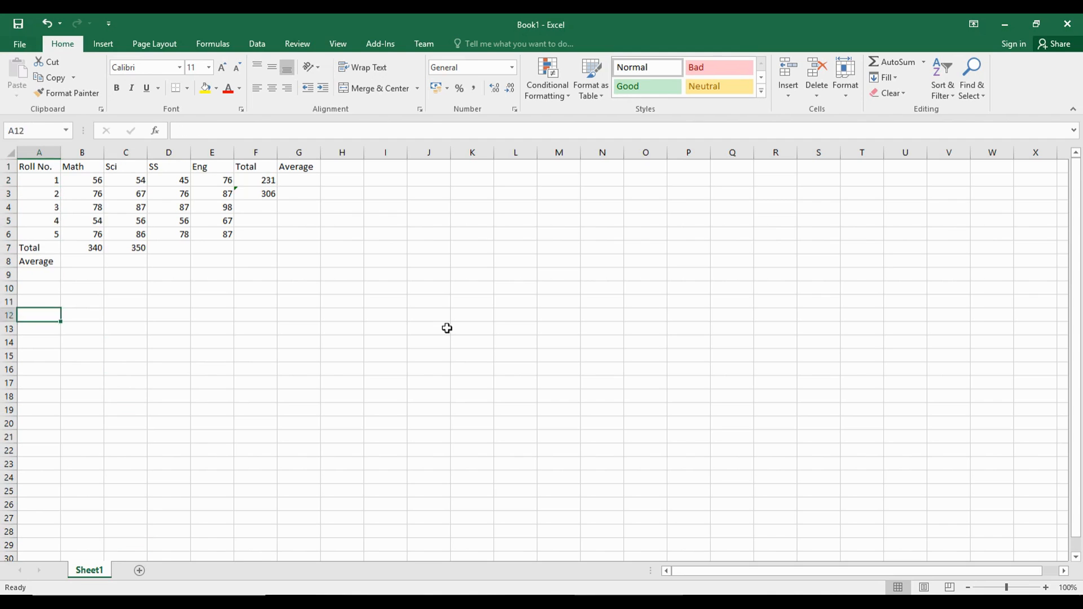
key("Right")
key("Right")
key("Down")
key("Down")
key("Down")
key("Down")
key("Down")
key("Down")
key("Down")
key("Down")
key("Down")
key("Down")
key("Down")
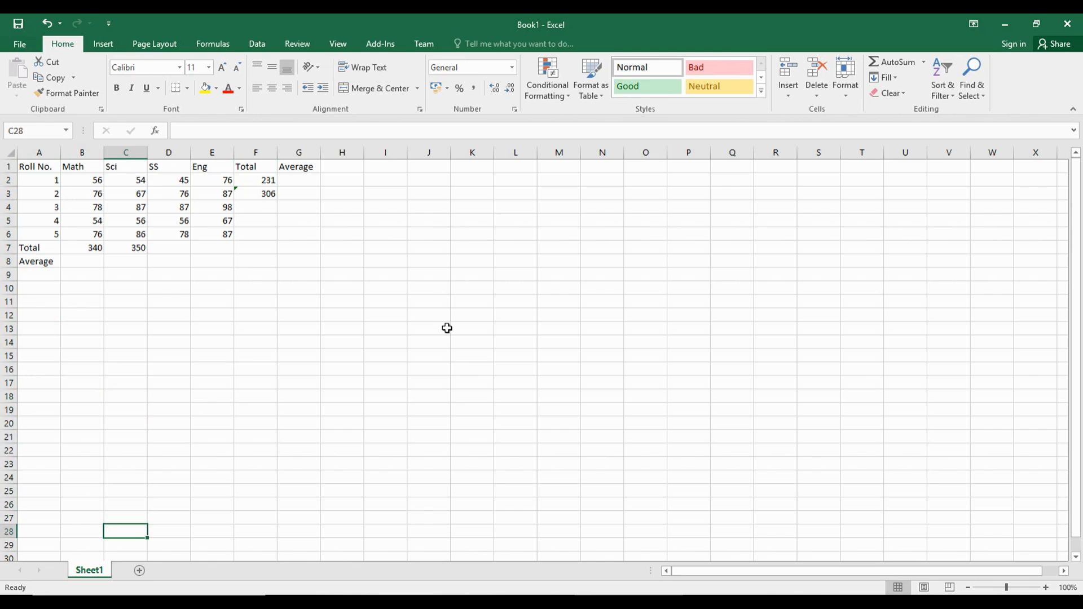
type("=sum(")
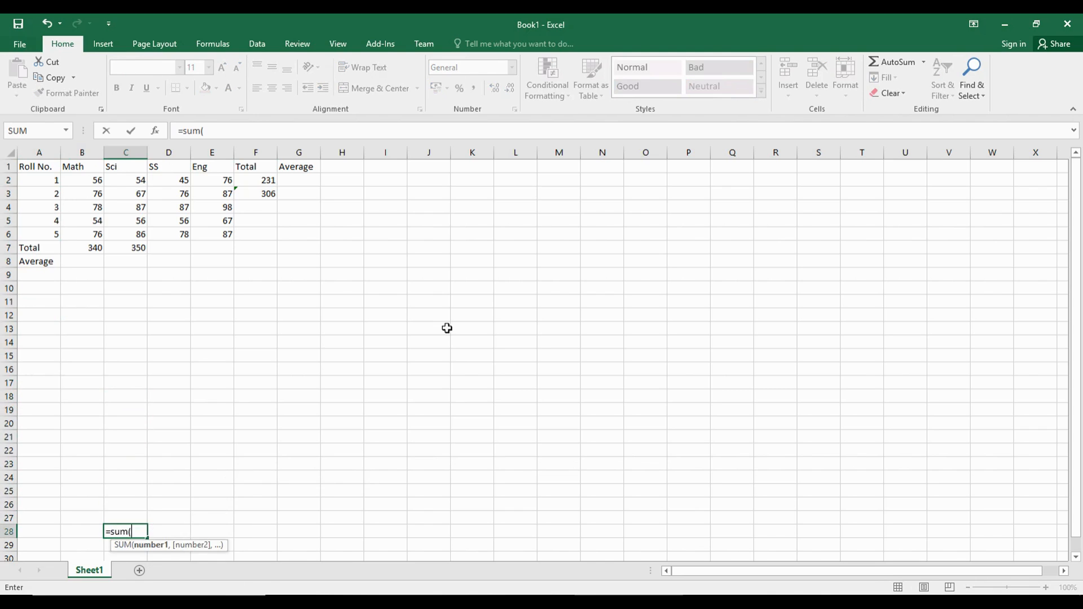
type("c2:c28)")
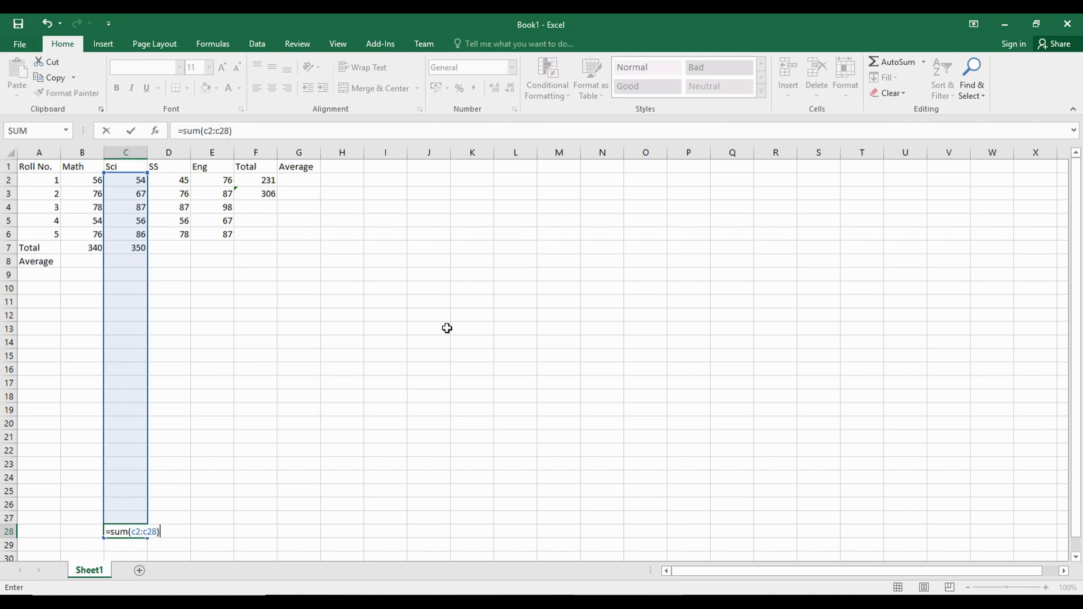
key("Escape")
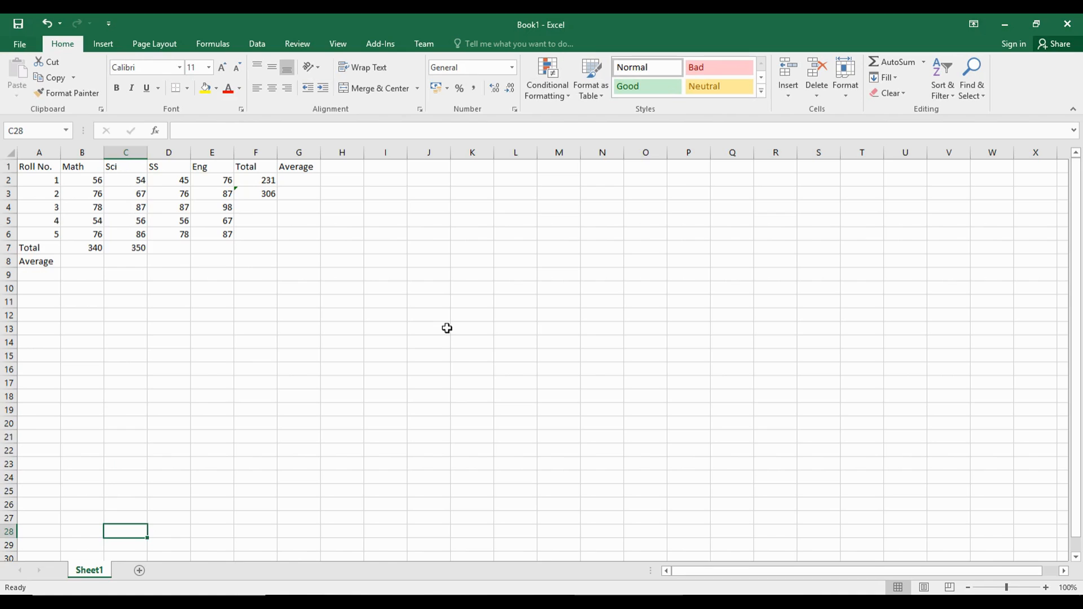
- Compare the SUM formula of the Sci total in C7 with the addition formula of the Math total in B7
key("Up")
key("Up")
key("Up")
key("Up")
key("Up")
key("Up")
key("Up")
key("Up")
key("Up")
key("Up")
key("Up")
key("Up")
key("Up")
key("Up")
key("Up")
key("Up")
key("Up")
key("Up")
key("Up")
key("Up")
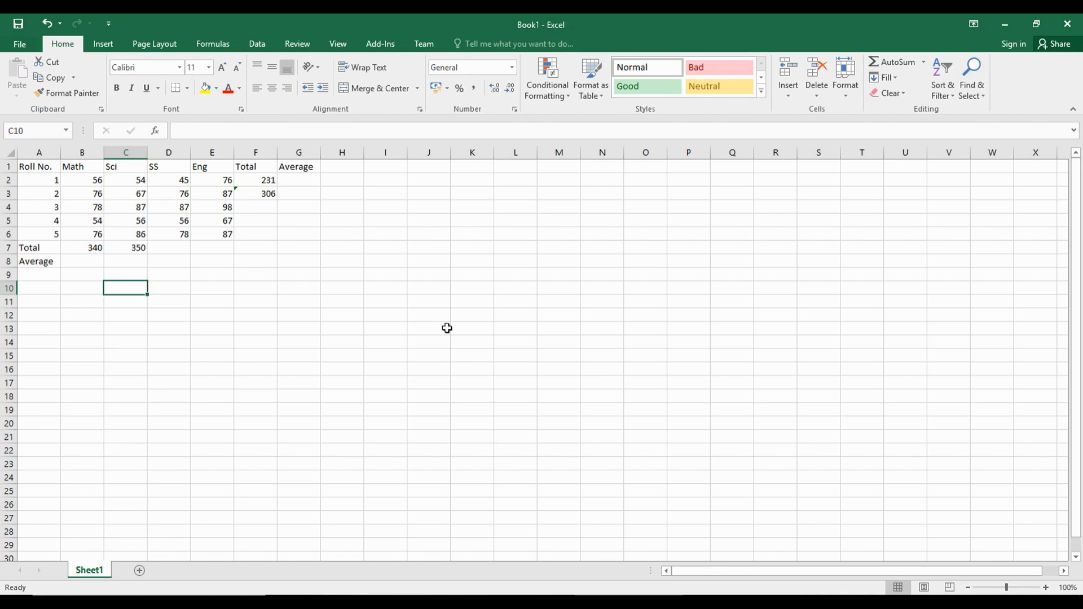
key("Up")
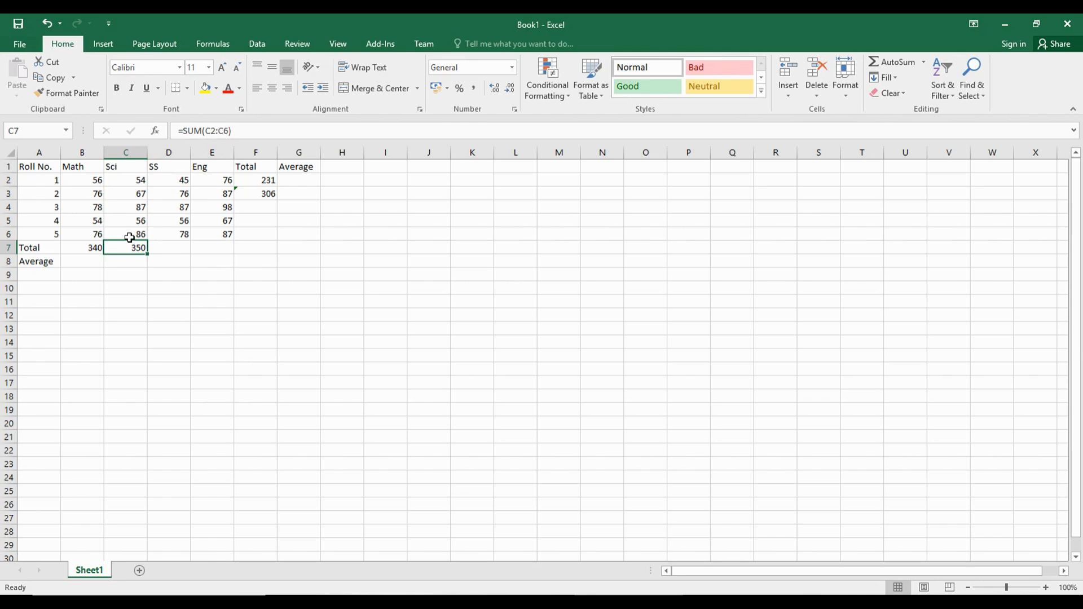
left_click(86, 249)
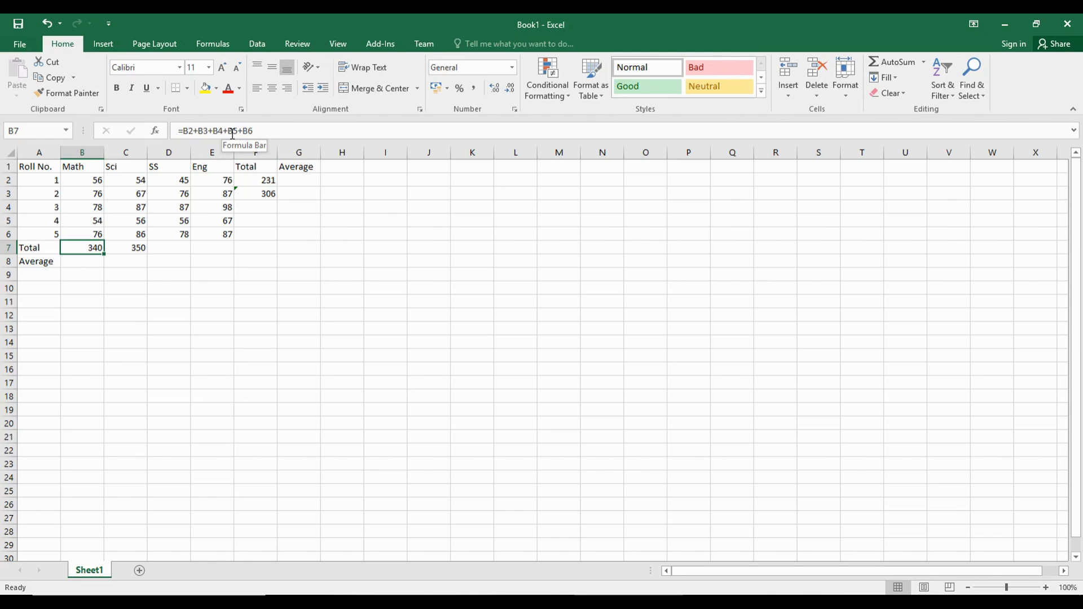
- Recheck the formulas behind the Math and Sci totals in B7 and C7
left_click(121, 249)
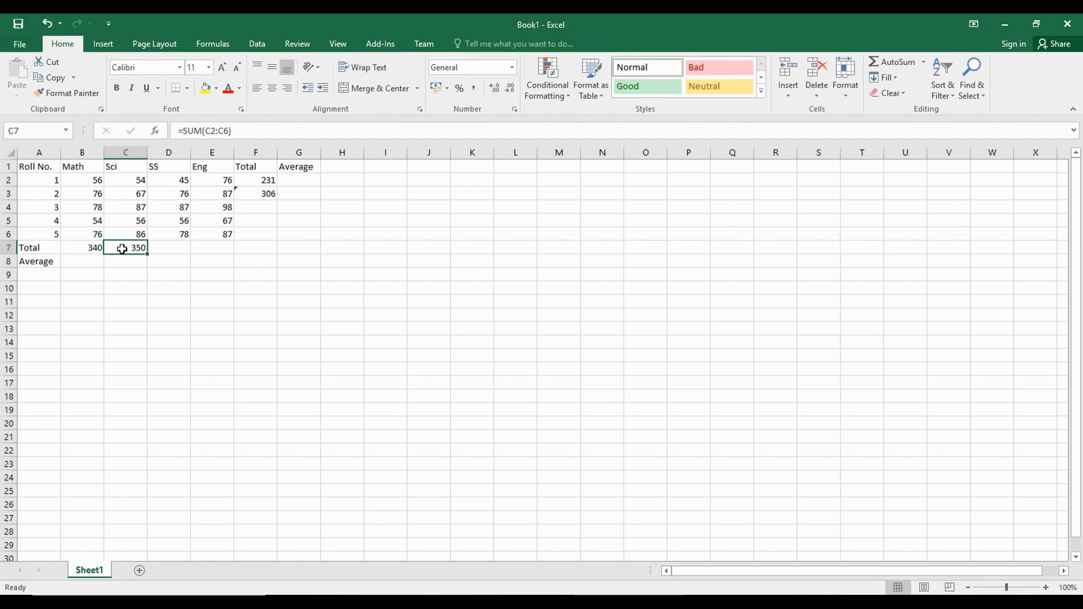
left_click(87, 249)
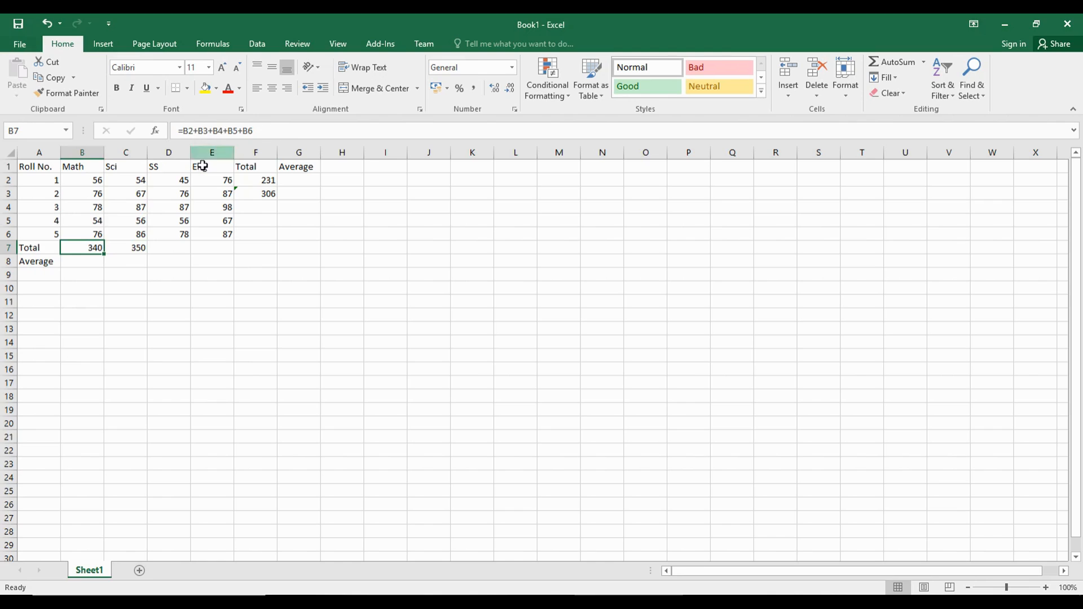
left_click(129, 248)
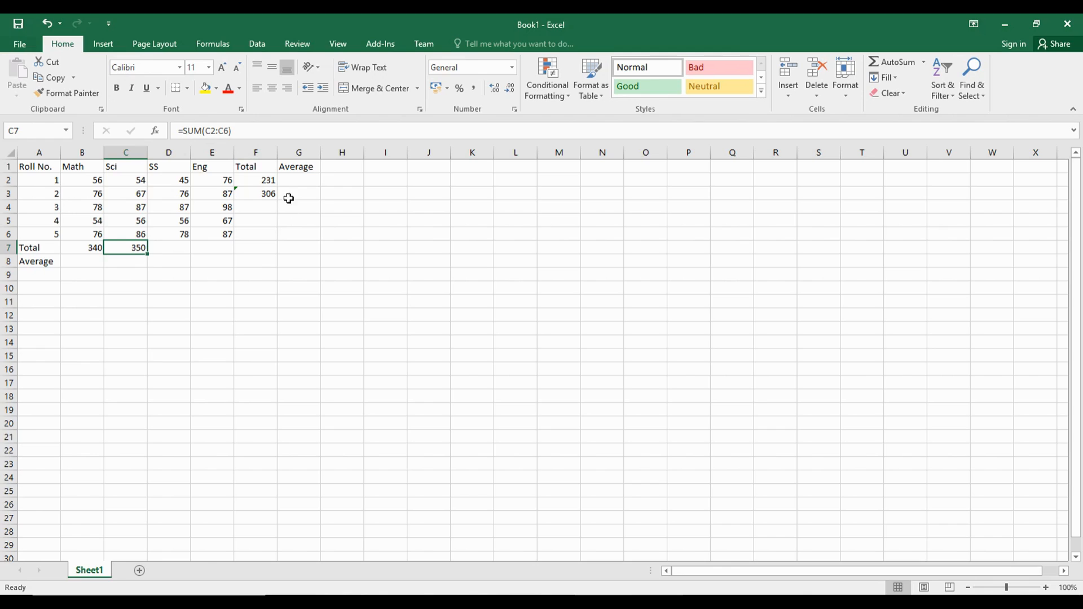
- Calculate the average for roll number 1 in G2 by dividing its total with the formula =f2/4
left_click(296, 179)
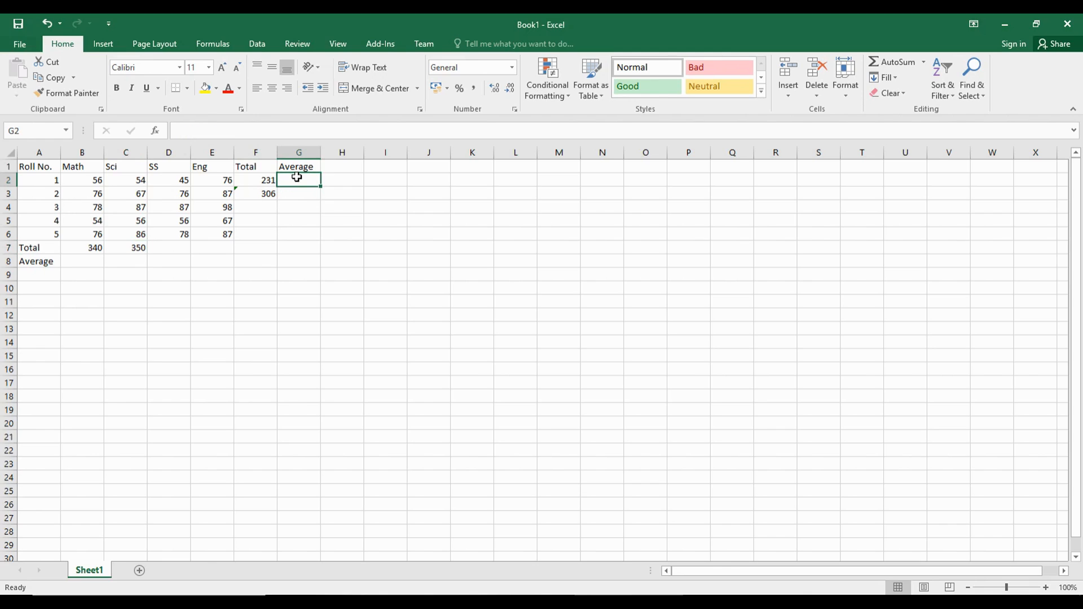
left_click(254, 181)
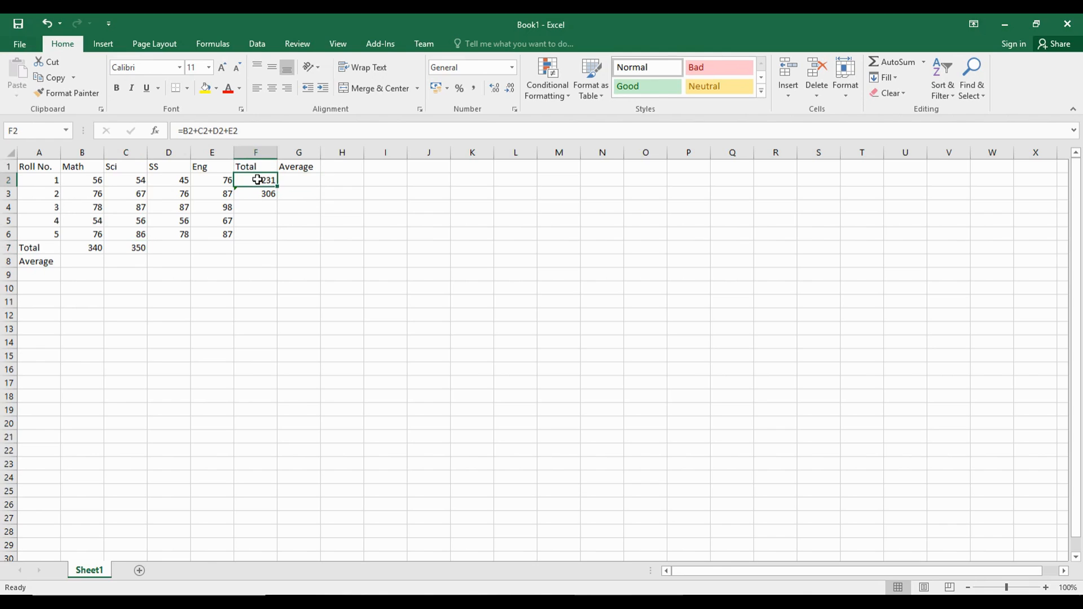
left_click(209, 180)
left_click(172, 180)
left_click(134, 178)
left_click(86, 177)
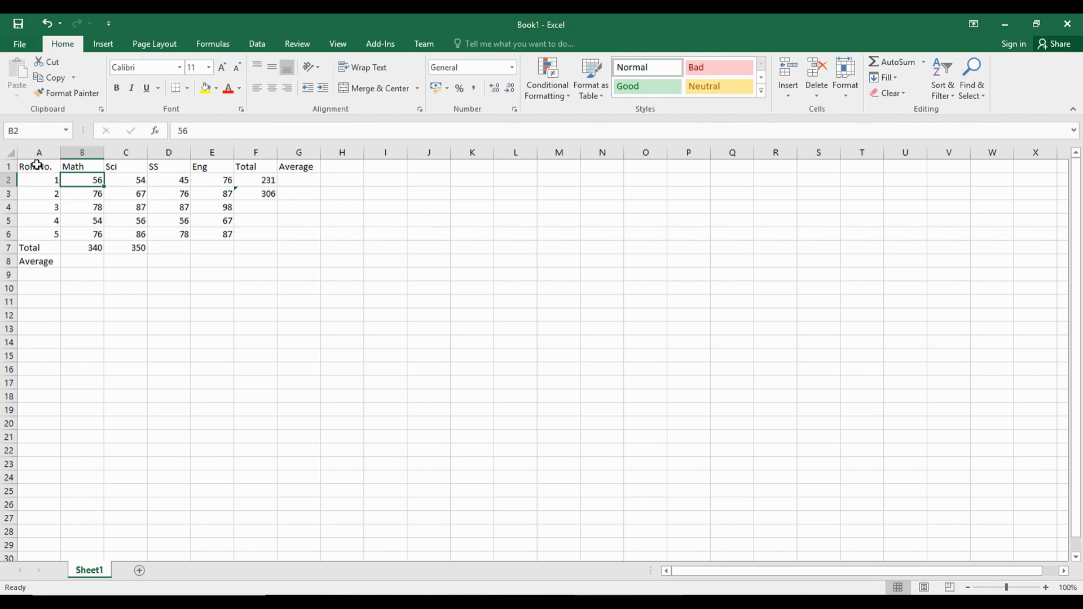
left_click(304, 183)
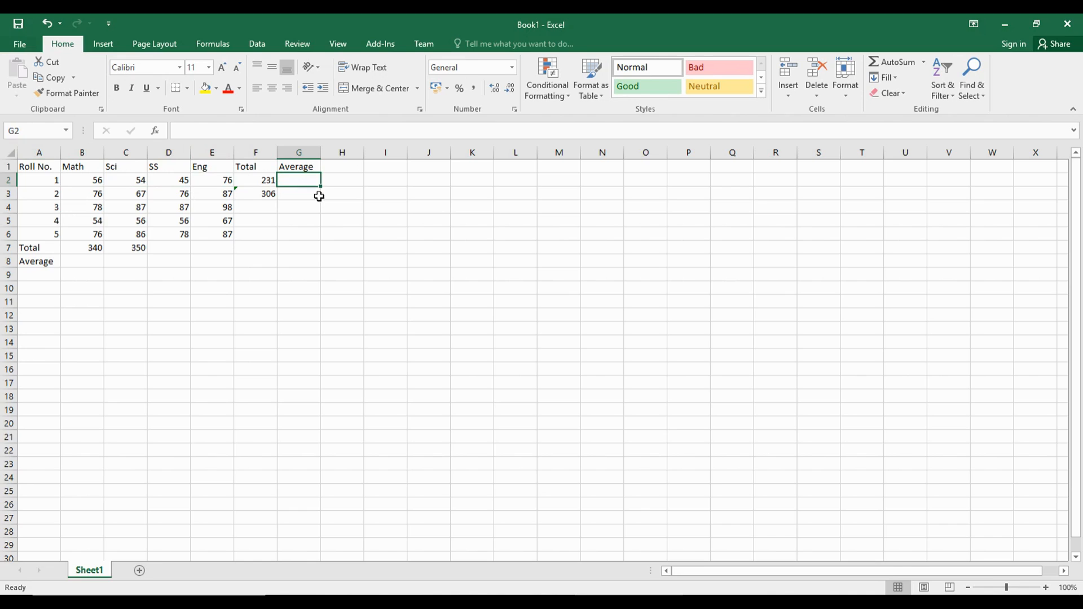
type("=")
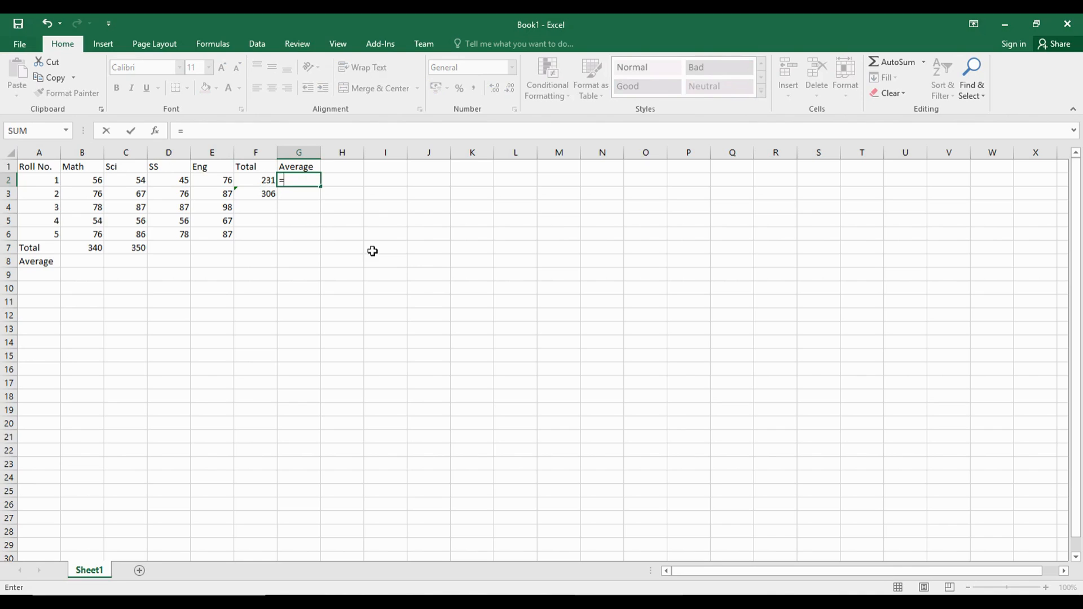
type("f2")
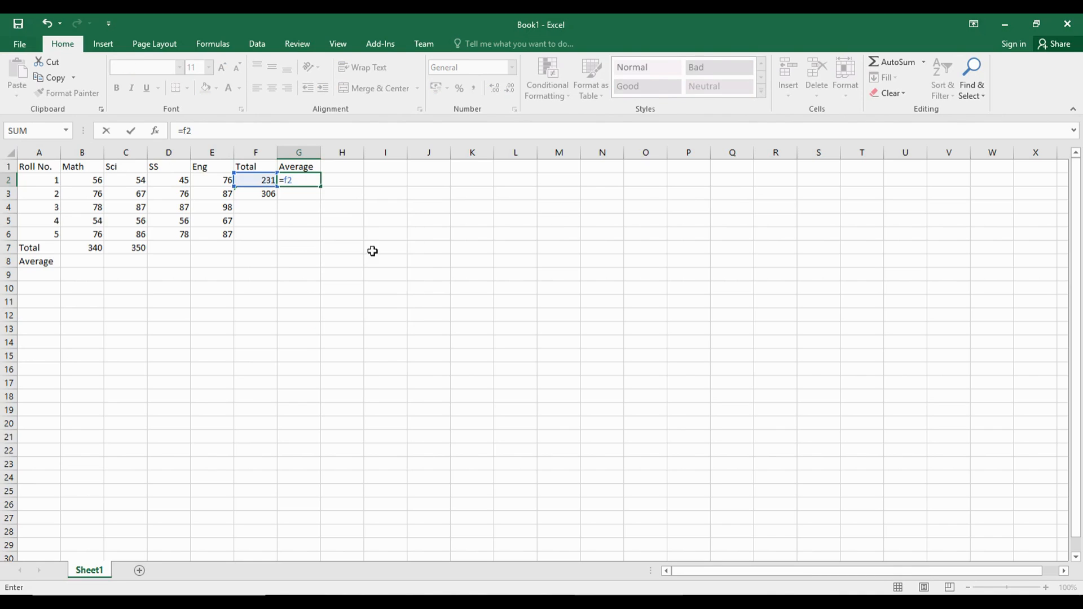
type("/4")
key("Return")
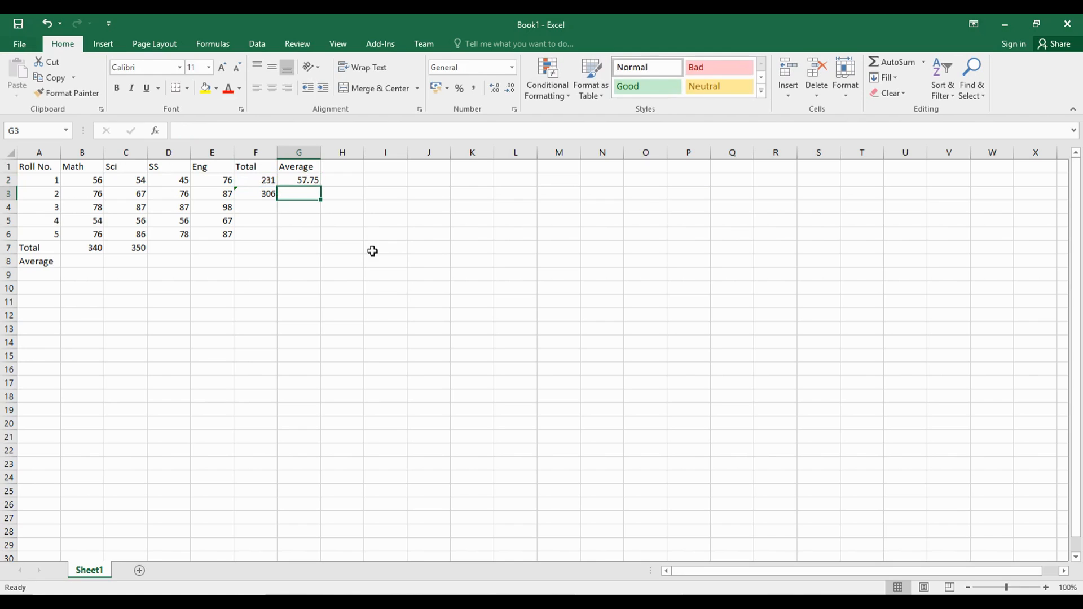
key("Up")
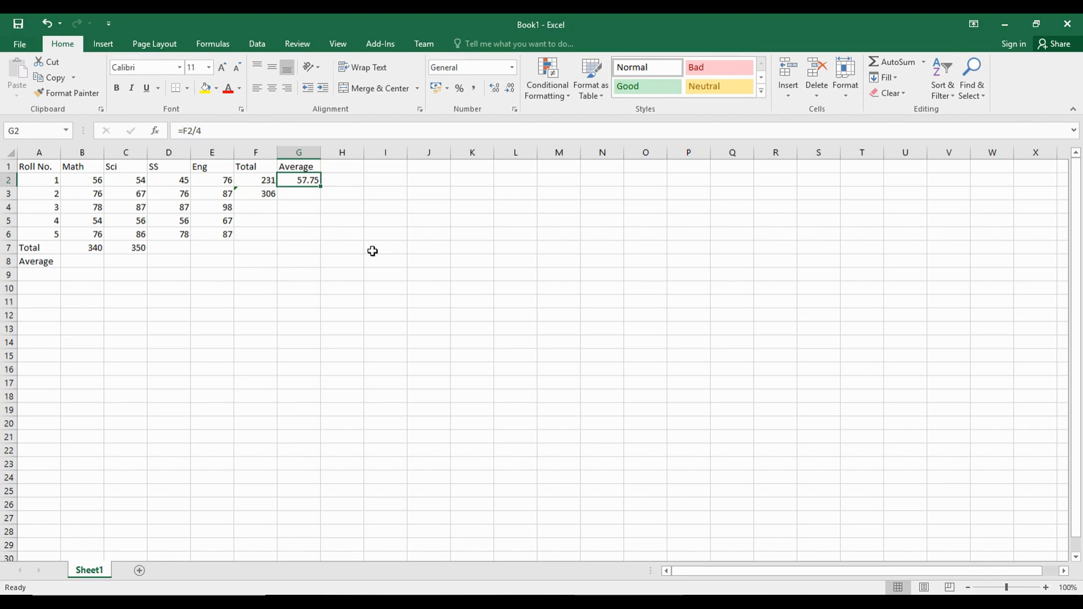
- Examine the four subject marks in B2 to E2 and the division formula of the average in G2
key("Left")
key("Left")
key("Left")
key("Left")
key("Left")
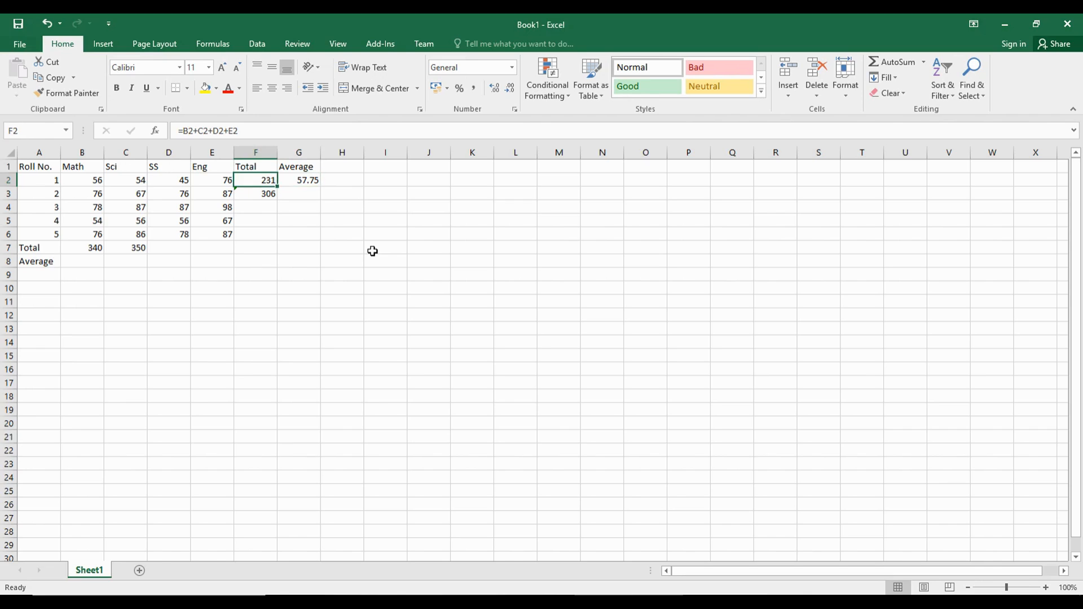
key("shift+Right")
key("shift+Right")
key("shift+Right")
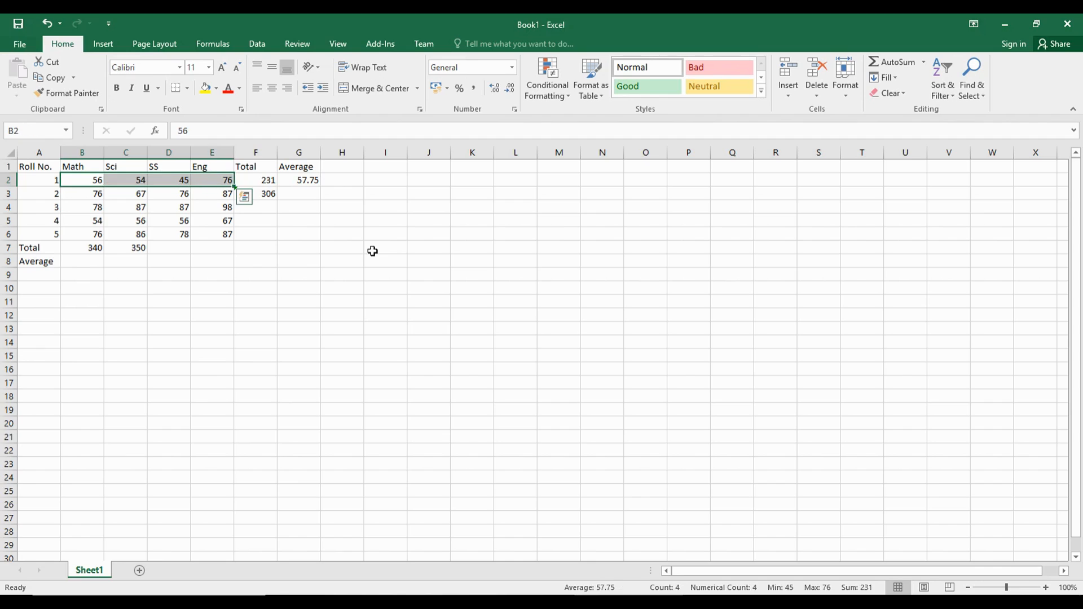
key("Right")
key("Right")
key("Right")
key("Right")
key("Right")
key("Right")
key("Left")
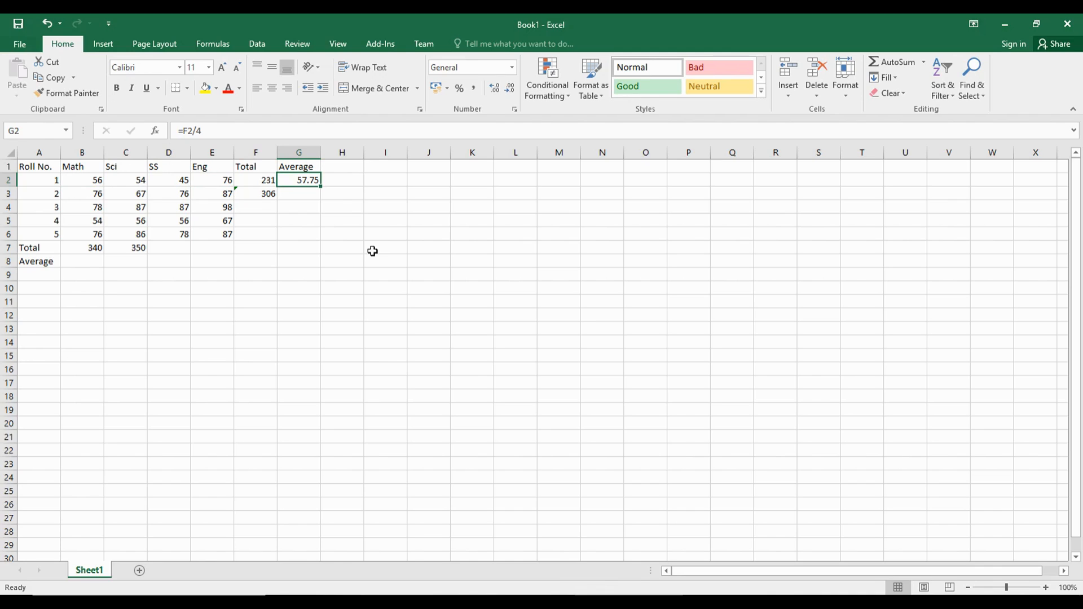
- Calculate the Math average in B8 by dividing the subject's total with the formula =b7/5
key("Left")
key("Left")
key("Left")
key("Left")
key("Left")
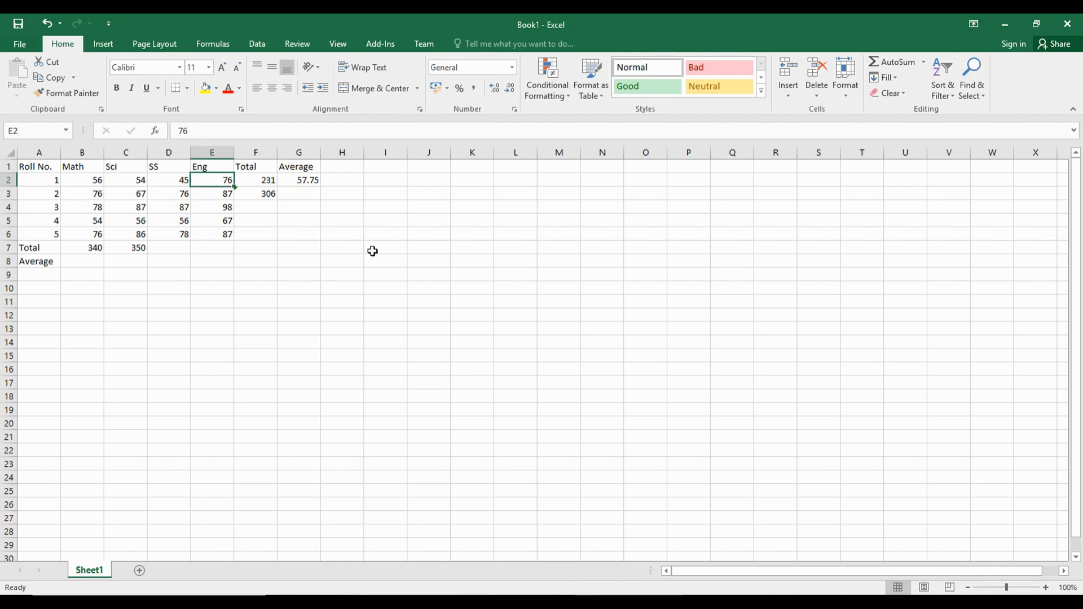
key("Down")
key("Down")
key("Down")
key("Down")
key("Down")
key("Down")
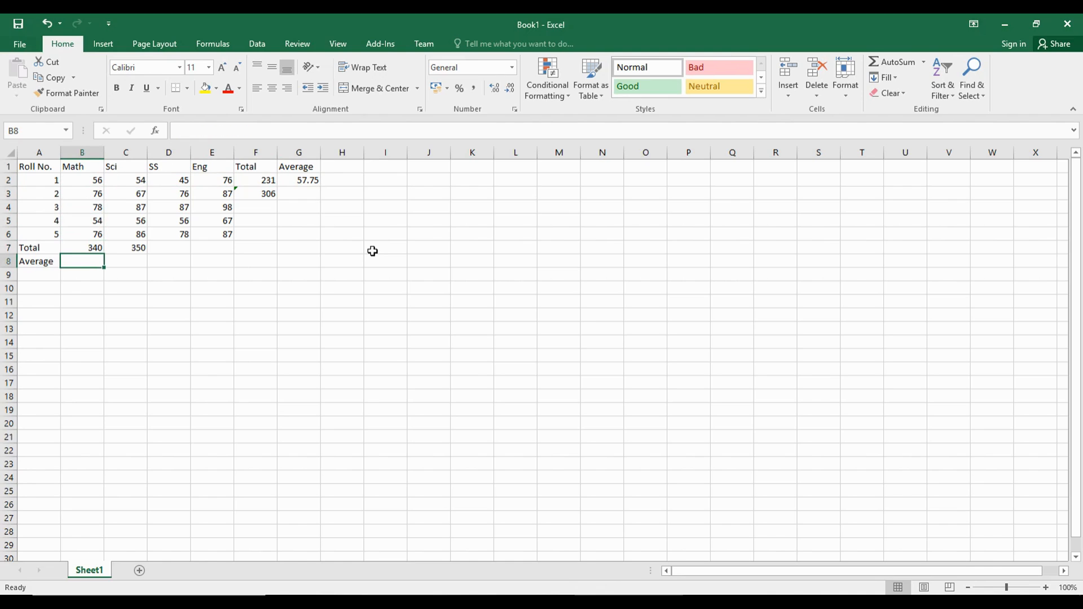
type("=")
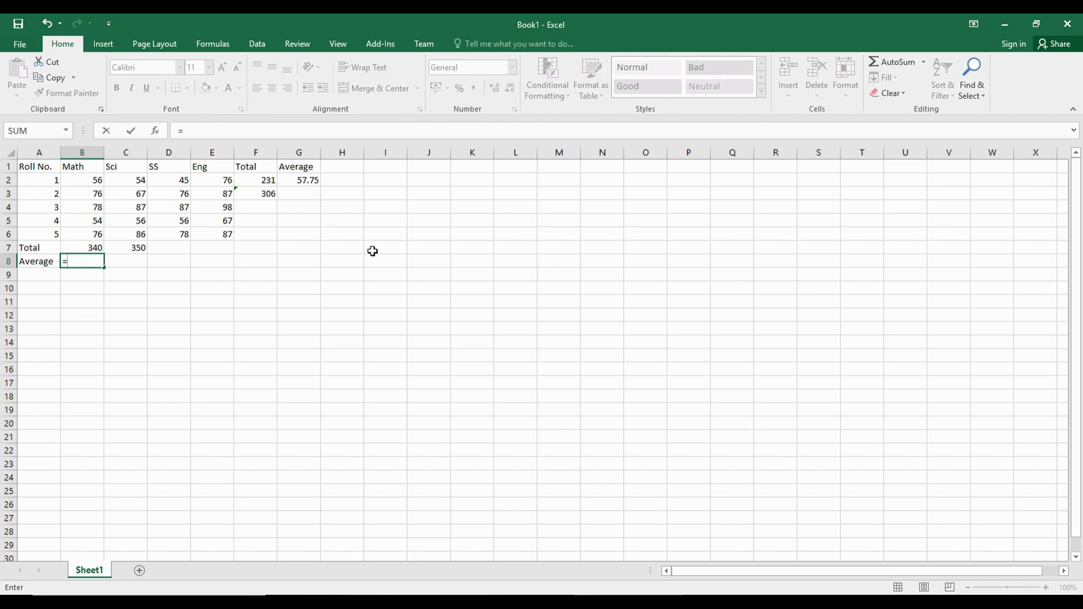
type("b7")
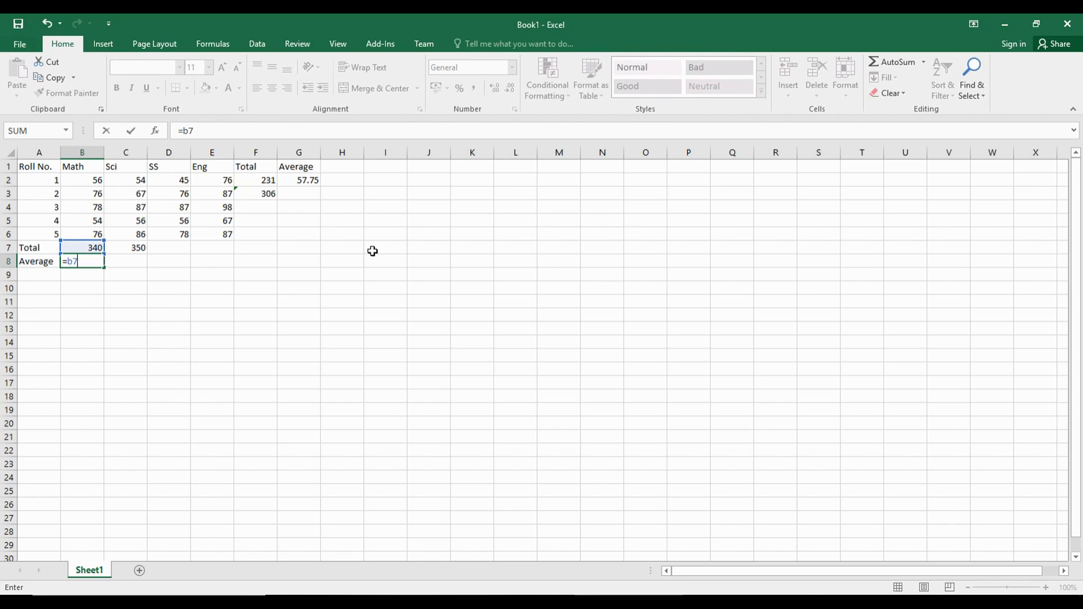
type("/5")
key("Return")
key("Up")
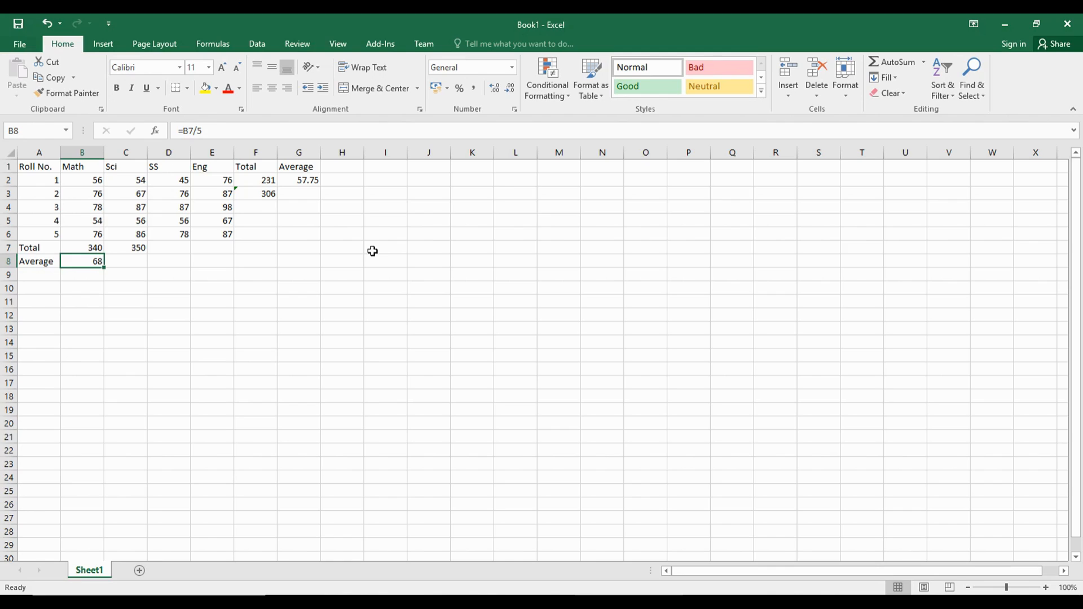
- Calculate the average for roll number 3 in G4 with the formula =average(b4:e4)
key("Up")
key("Up")
key("Up")
key("Up")
key("Up")
key("Up")
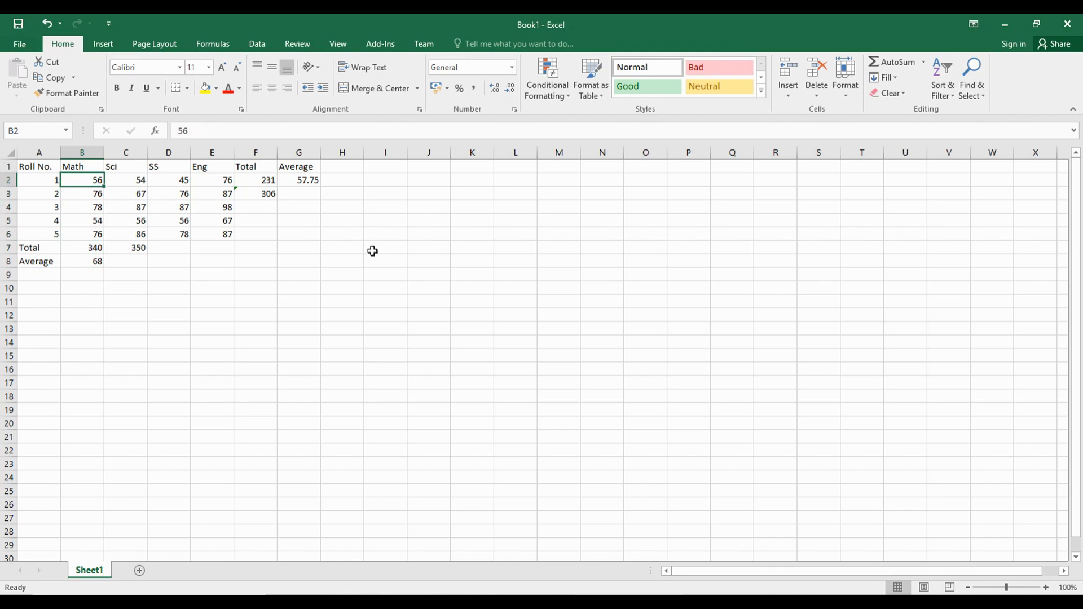
key("Right")
key("Right")
key("Right")
key("Right")
key("Right")
key("Down")
key("Down")
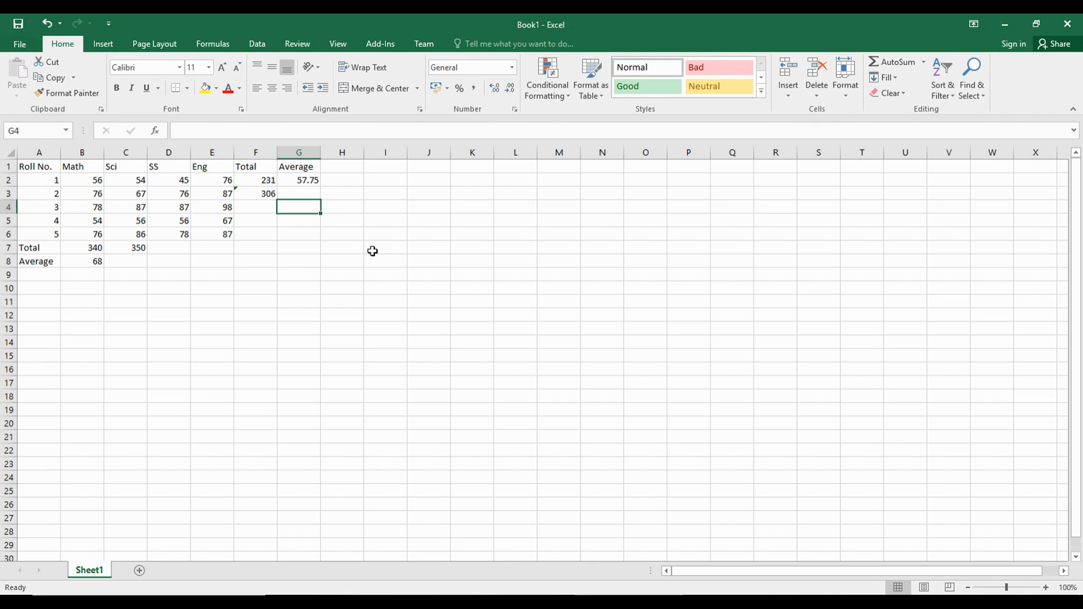
type("=")
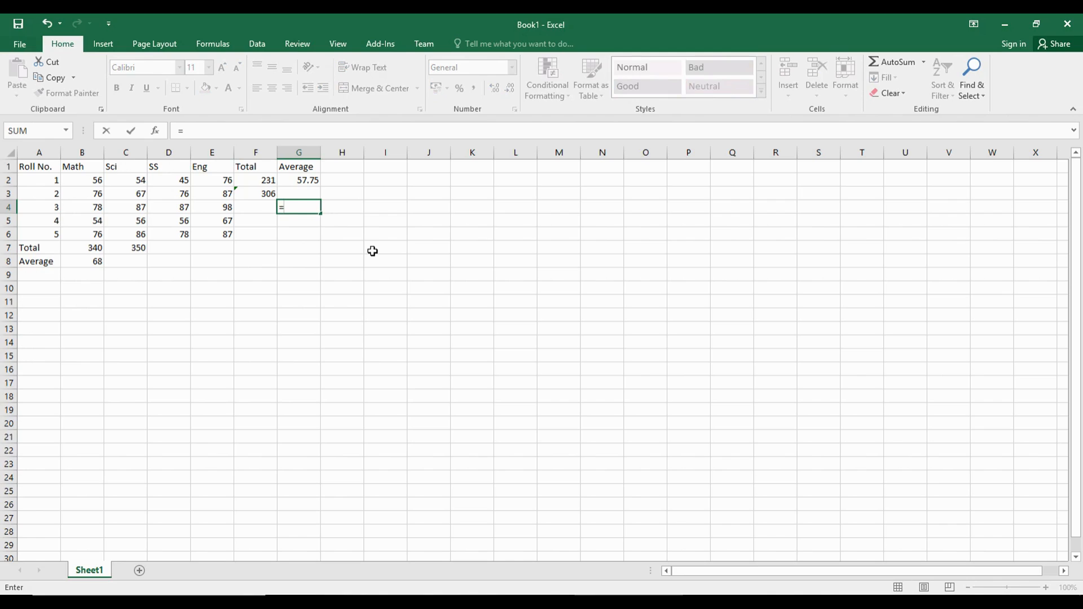
type("average")
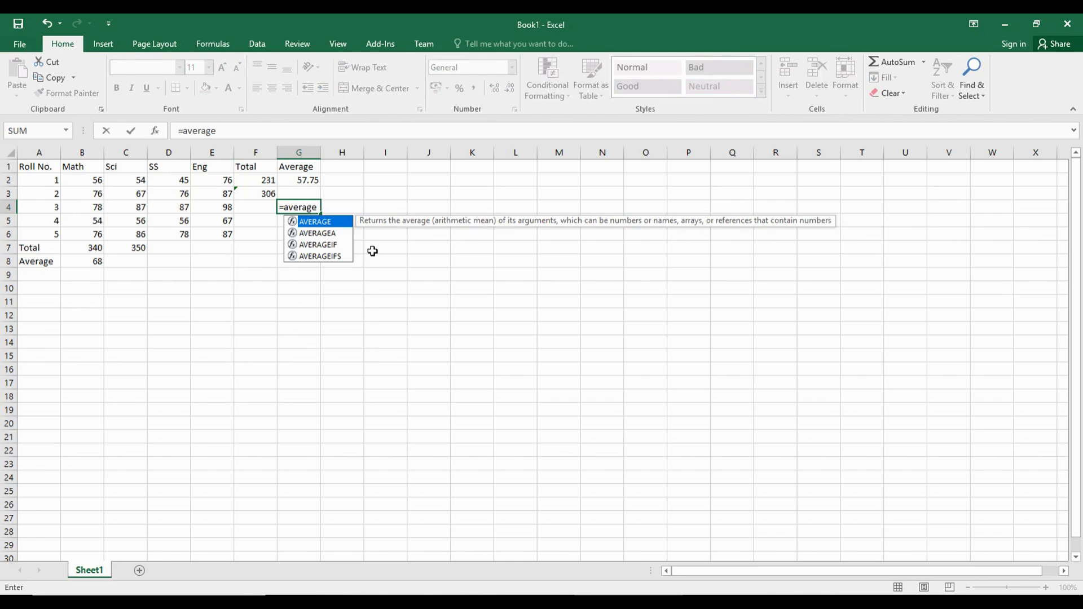
type("(")
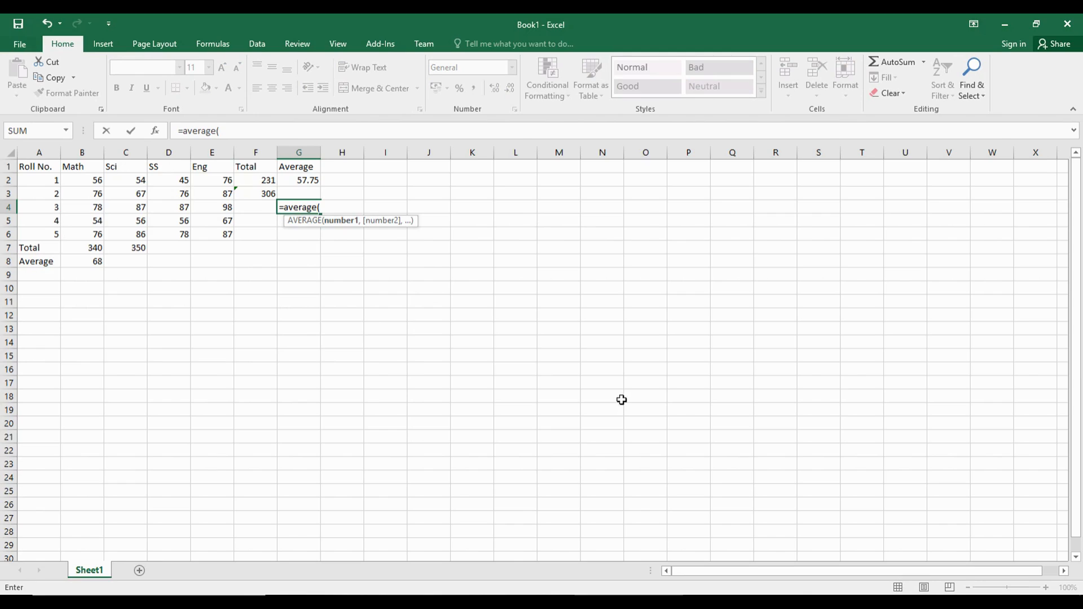
type("b4:")
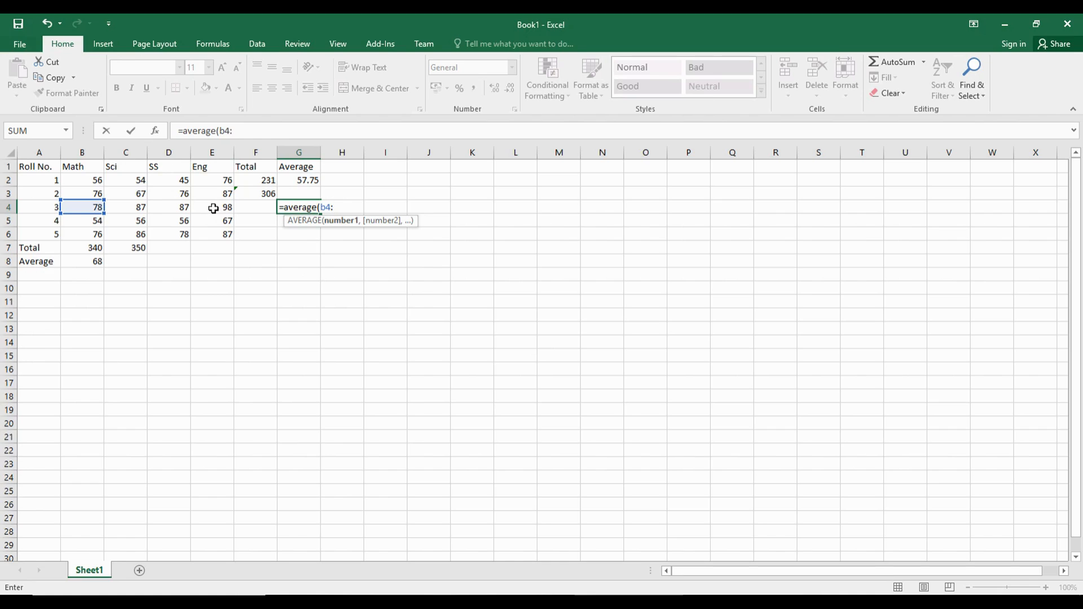
type("e4)")
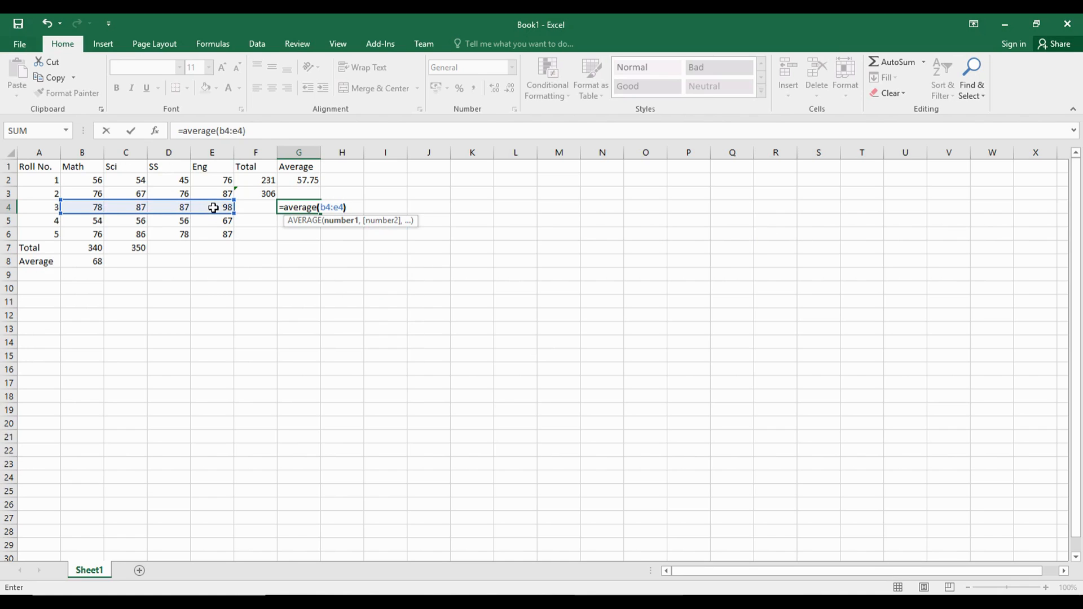
key("Return")
key("Up")
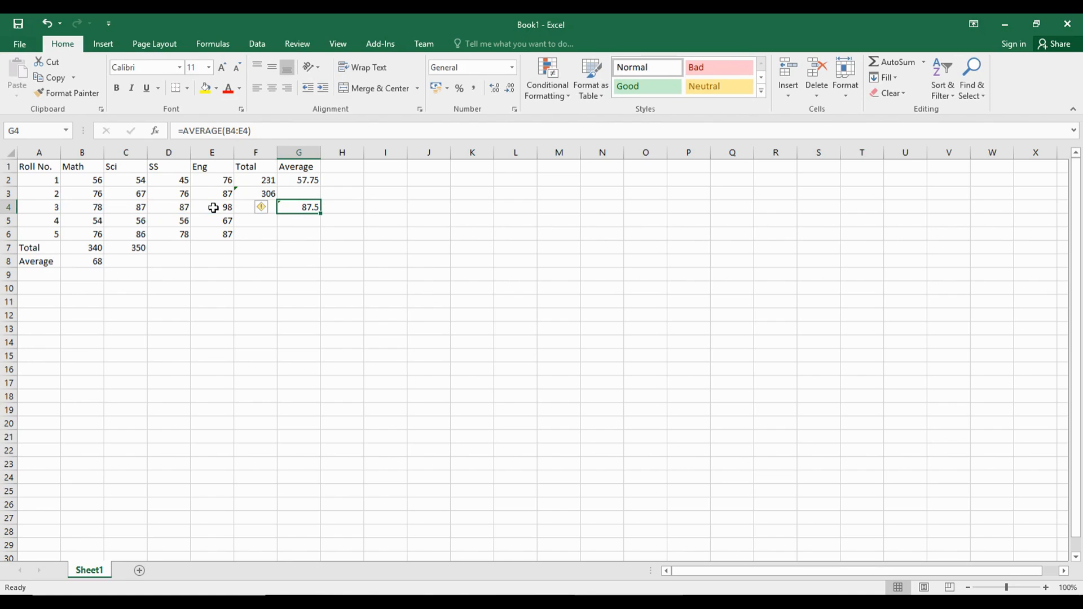
- Compare the AVERAGE formula in G4 with the division formula in G2
key("Up")
key("Up")
key("Down")
key("Down")
key("Up")
key("Down")
- Calculate the Sci average in C8 with the formula =average(C2:C6), picking the mark range in the sheet
left_click(116, 263)
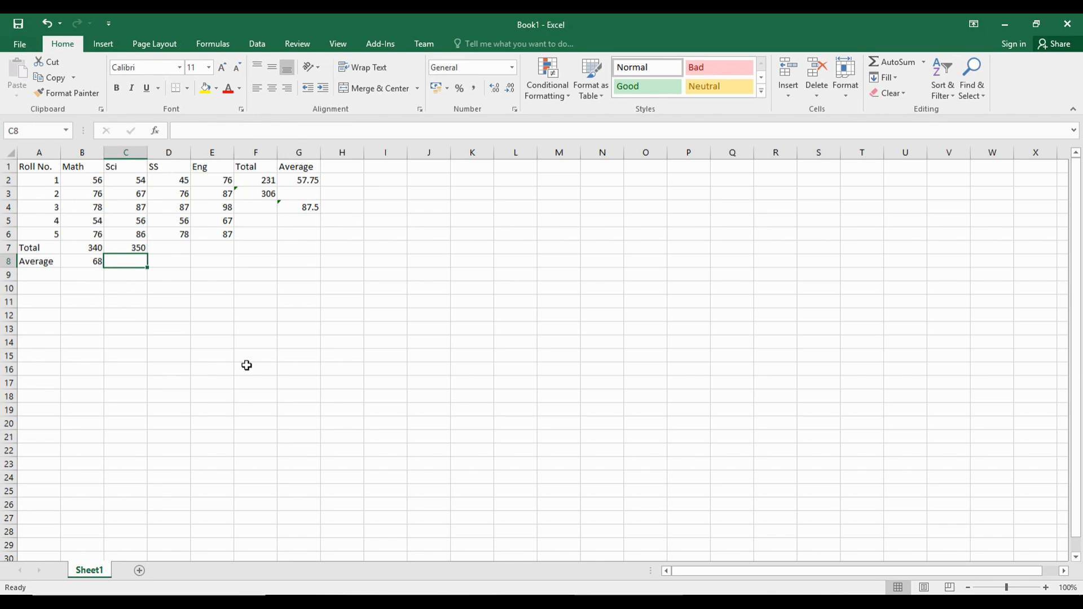
type("=aver")
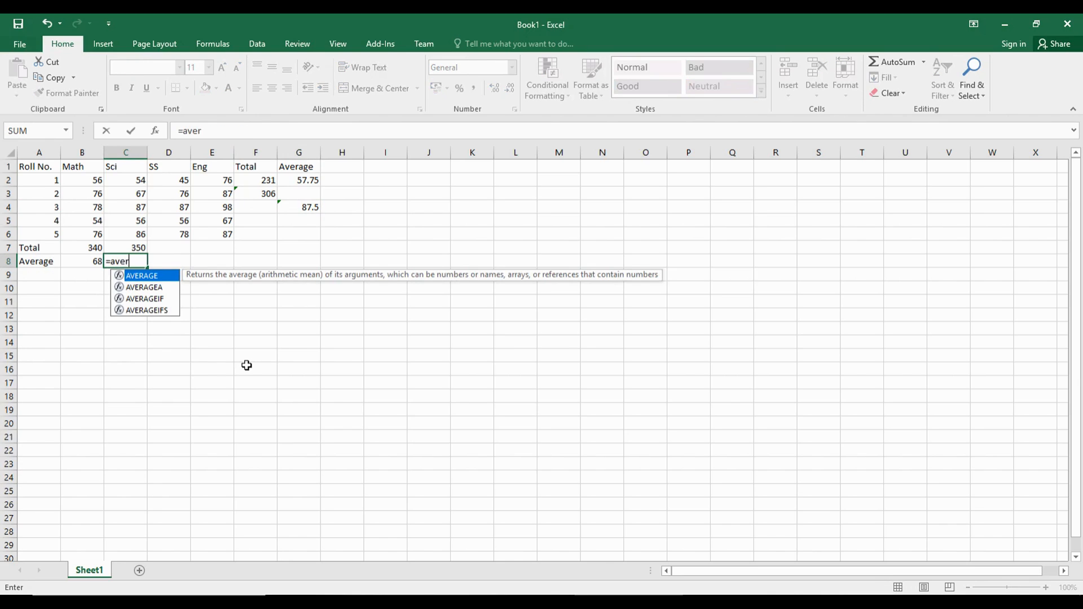
type("age(")
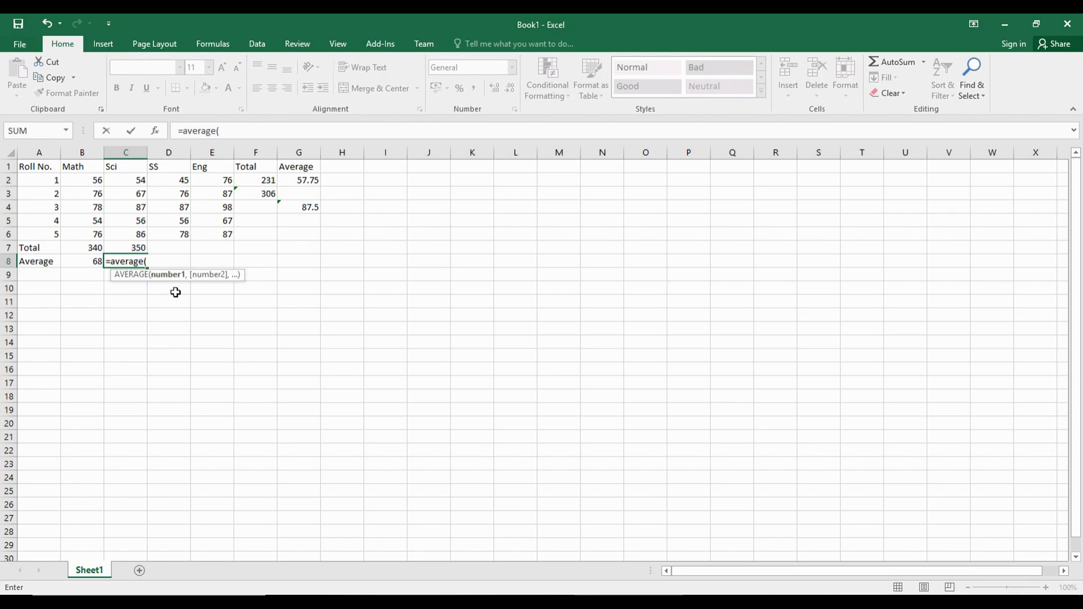
left_click(134, 180)
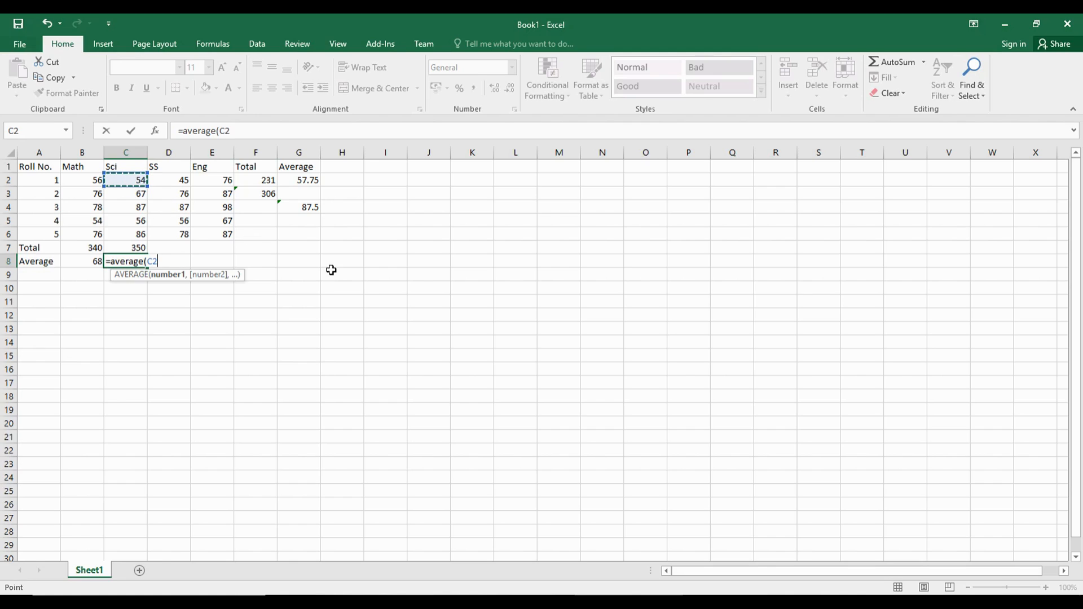
key("F8")
left_click(120, 235)
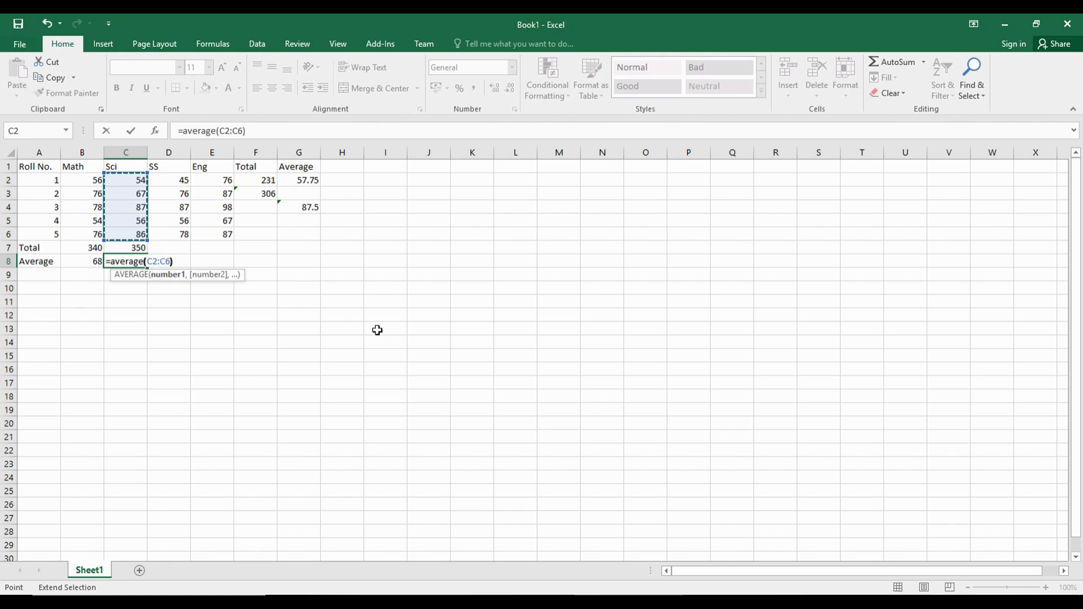
key("Return")
key("Up")
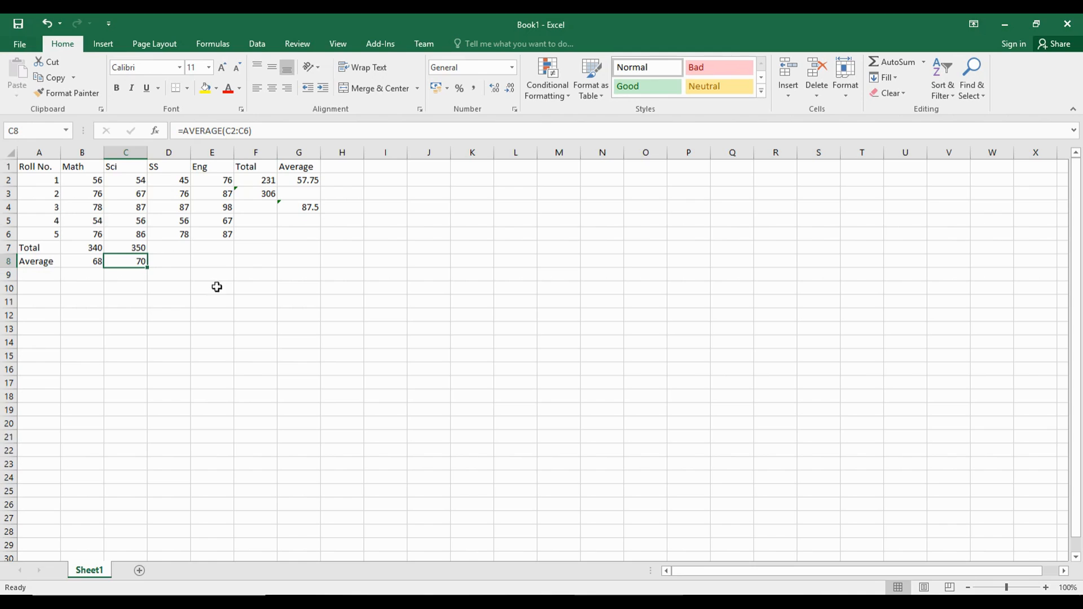
- Review the formulas of the totals in F2 and F3 and the average in G4
left_click(253, 179)
left_click(270, 195)
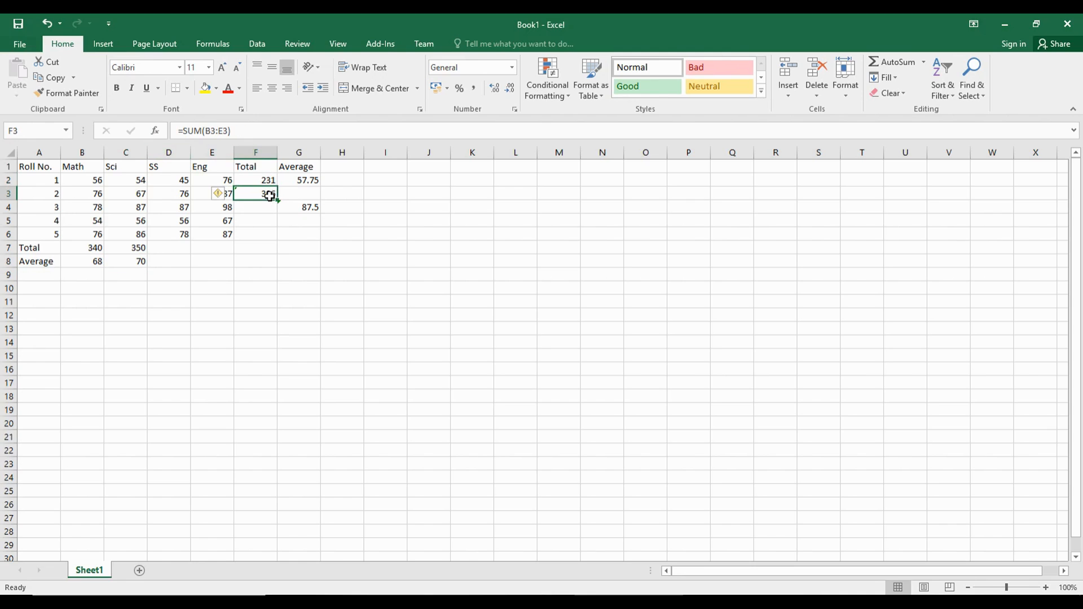
left_click(306, 209)
left_click(366, 297)
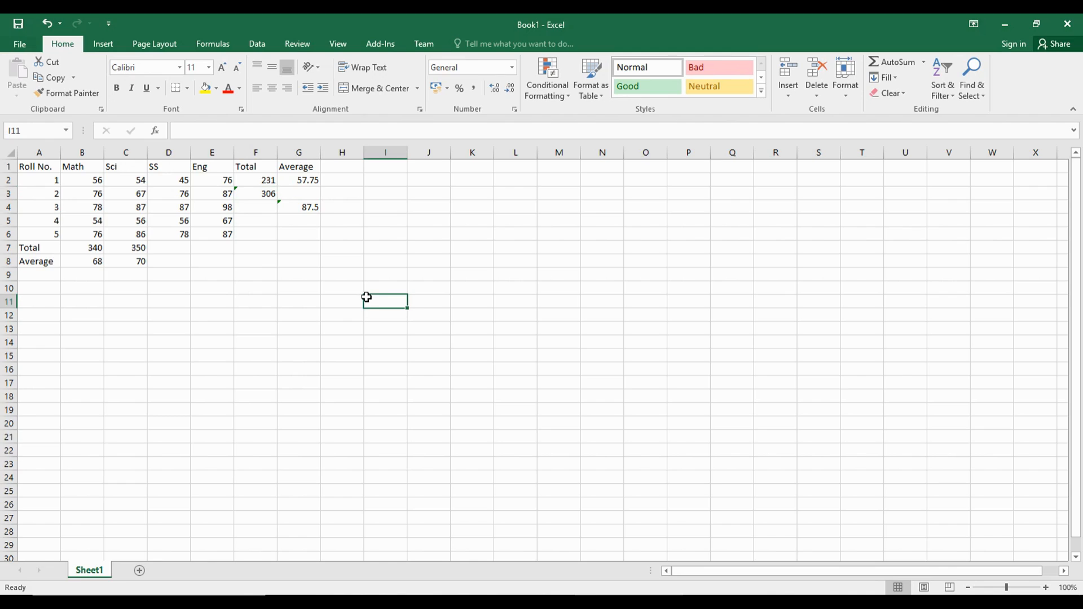
- Copy the SUM formula from F3 down through F6 to total the marks of roll numbers 3 to 5
left_click(251, 195)
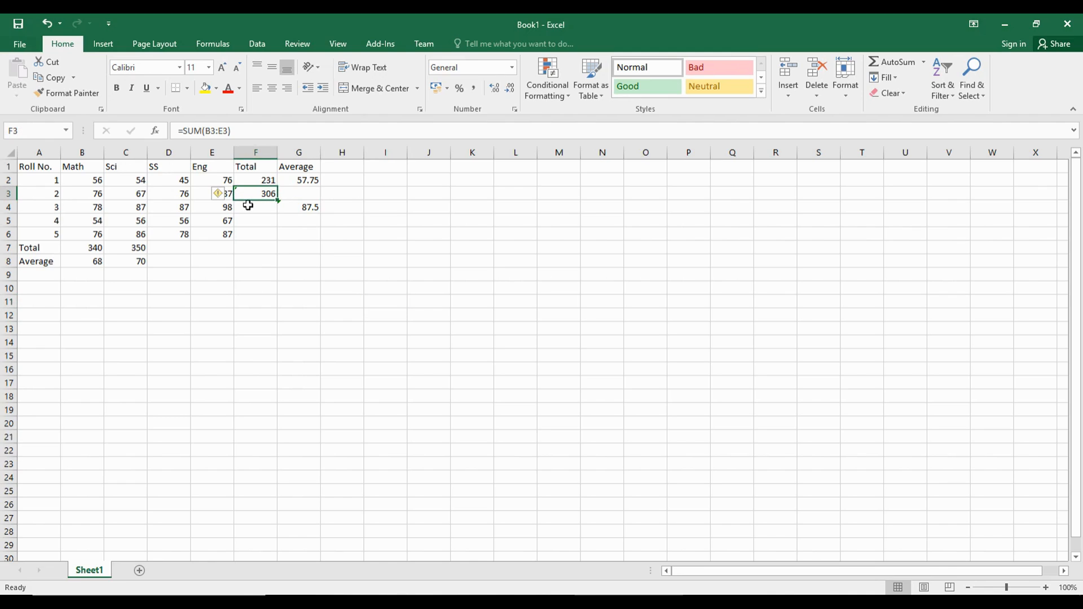
left_click(248, 209)
left_click(249, 221)
left_click(251, 243)
left_click(256, 220)
left_click(257, 207)
left_click(256, 222)
left_click(256, 234)
left_click(261, 222)
left_click(259, 208)
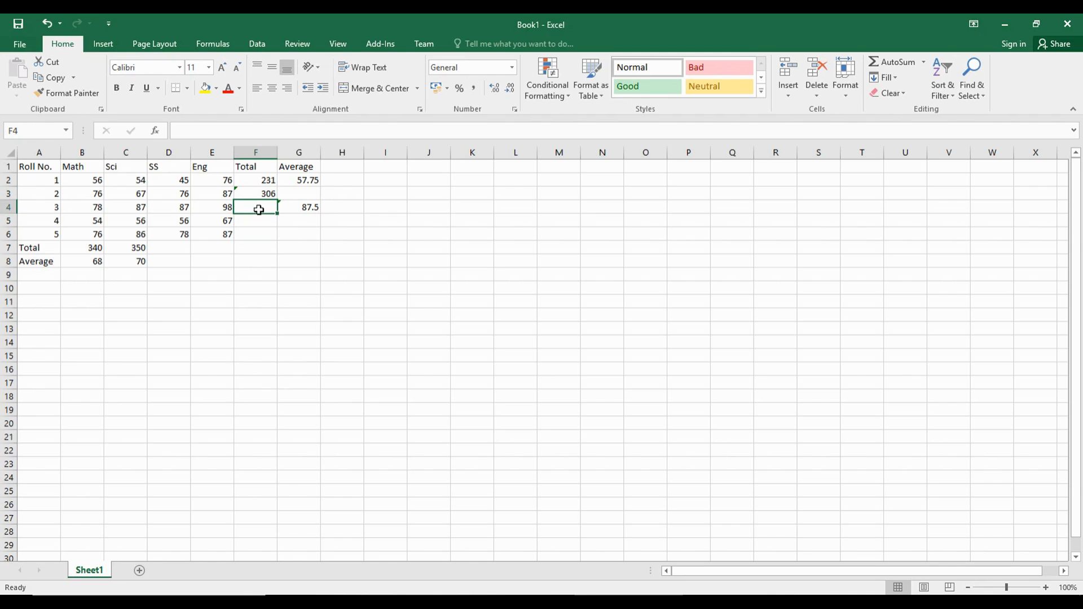
left_click(261, 195)
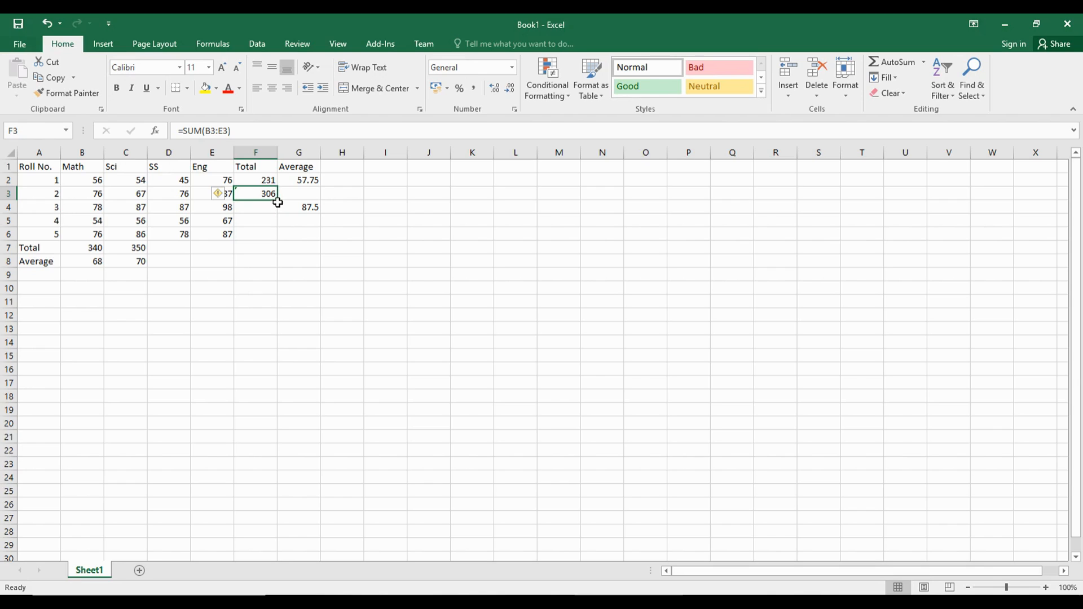
left_click_drag(278, 201, 279, 241)
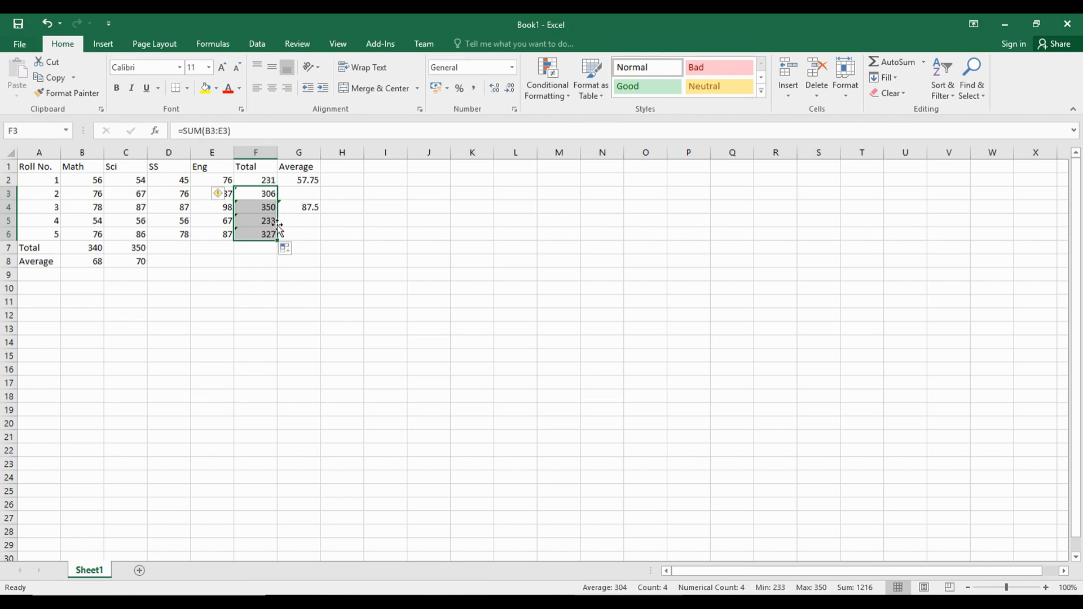
- Compare the SUM formulas in F3 to F6 to see how the row references adjust in the copied cells
left_click(264, 195)
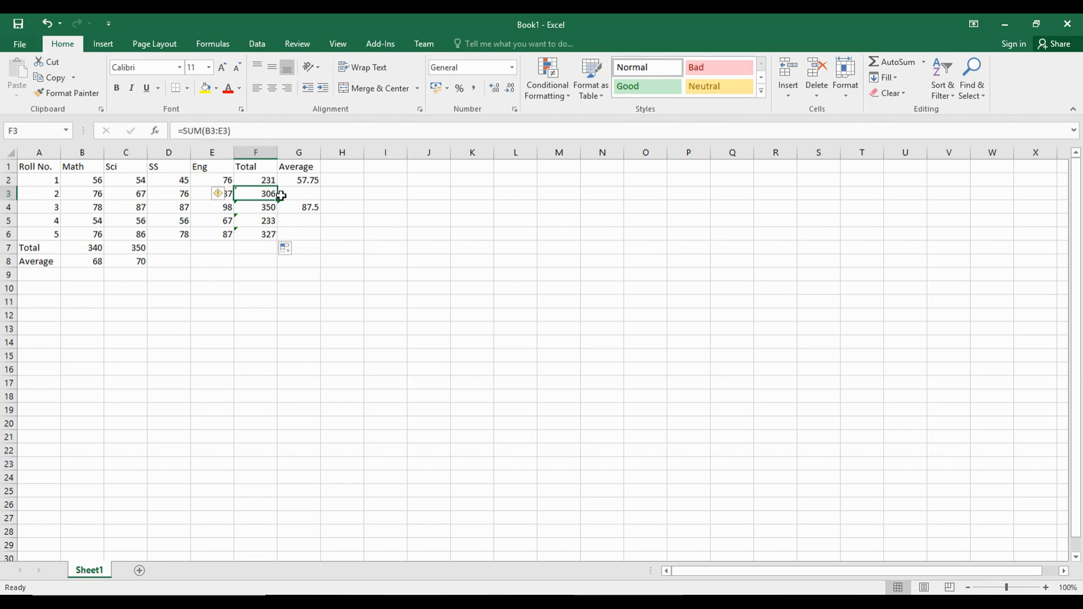
left_click(257, 206)
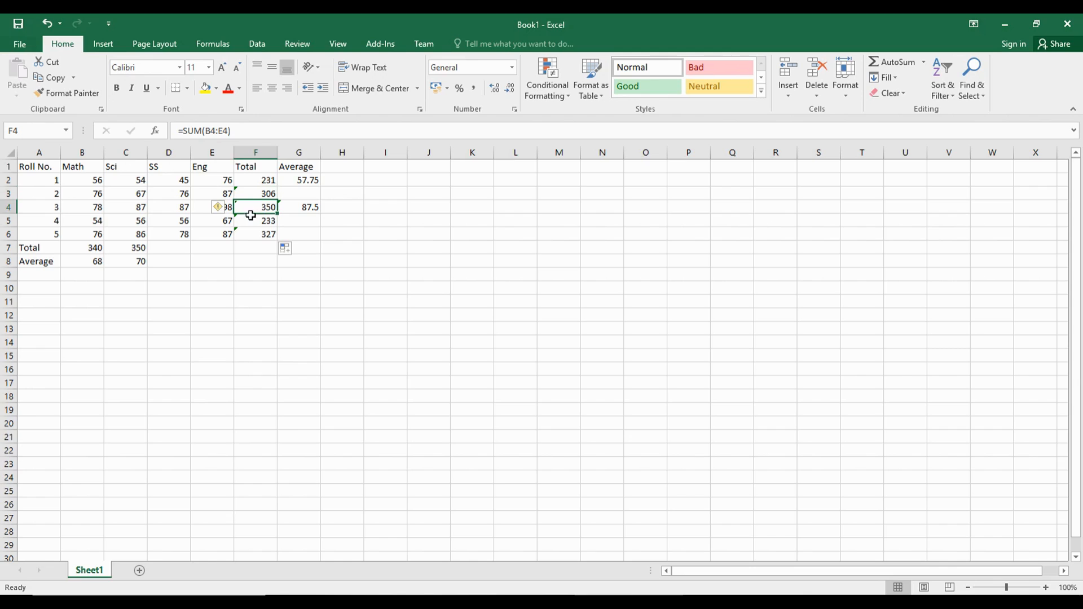
left_click(249, 220)
left_click(249, 233)
left_click(250, 208)
left_click(252, 193)
left_click(260, 207)
left_click(258, 193)
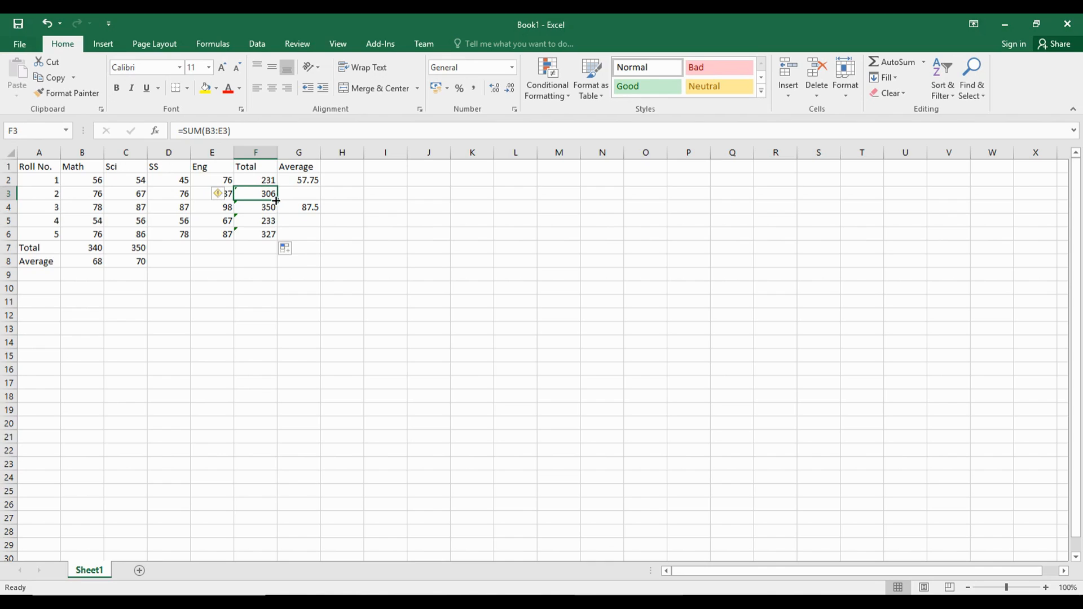
left_click(264, 207)
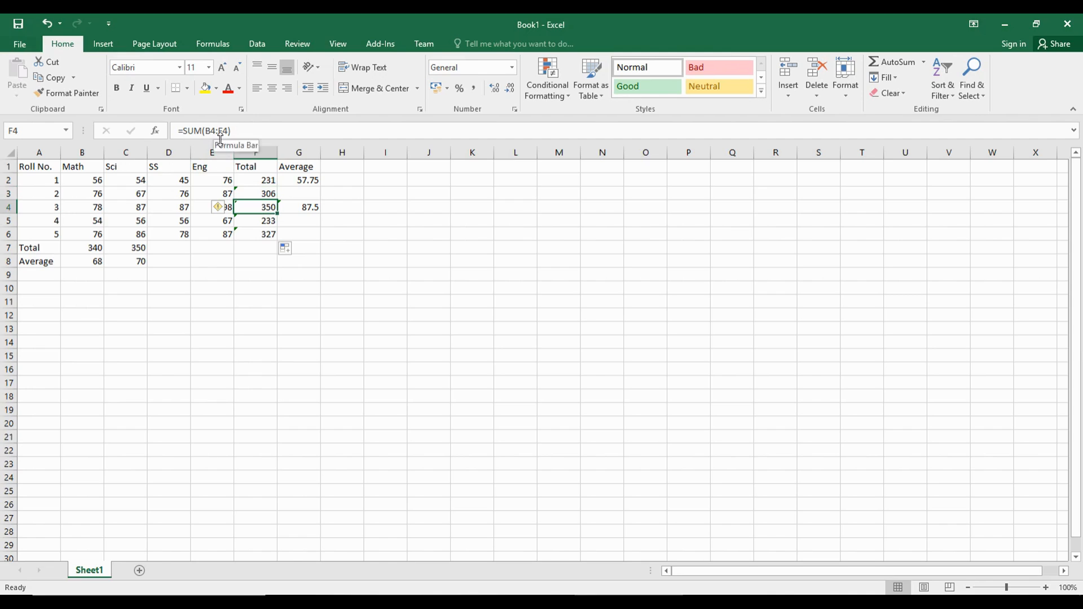
left_click(260, 221)
left_click(265, 233)
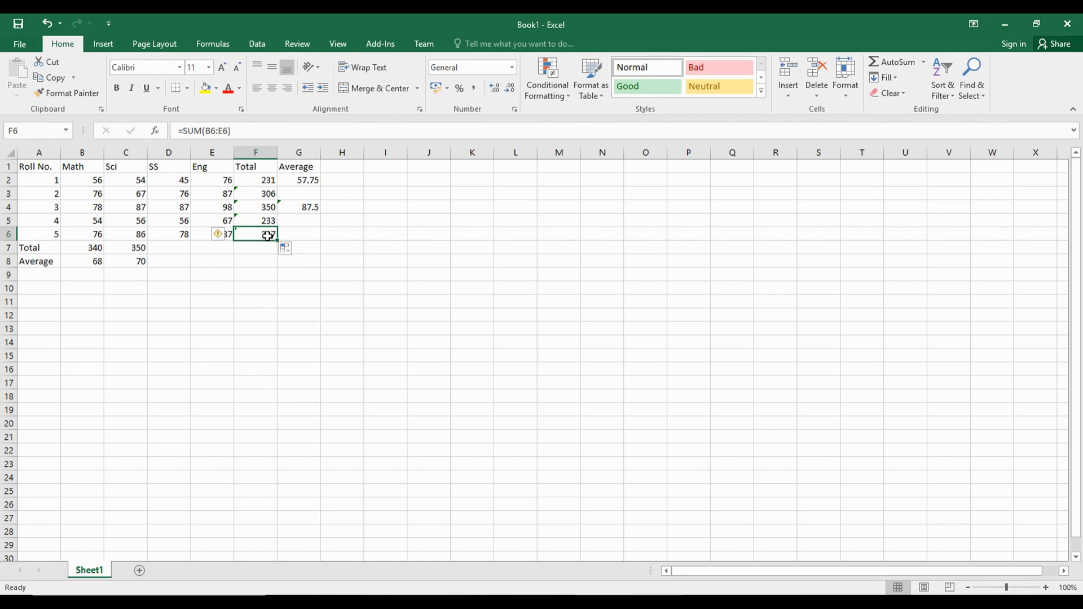
left_click(256, 222)
- Copy the Sci total and average formulas from C7 and C8 across to the SS and Eng columns
left_click(124, 247)
left_click_drag(148, 254, 212, 255)
left_click(137, 261)
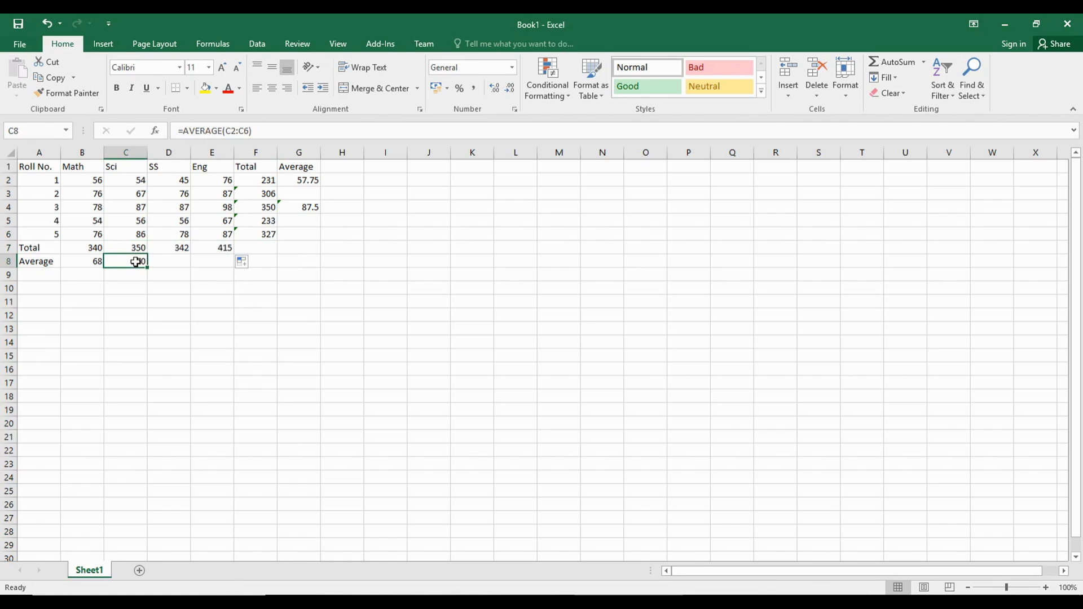
left_click_drag(148, 268, 218, 268)
left_click(254, 313)
left_click(139, 263)
left_click(169, 263)
left_click(199, 263)
left_click(218, 251)
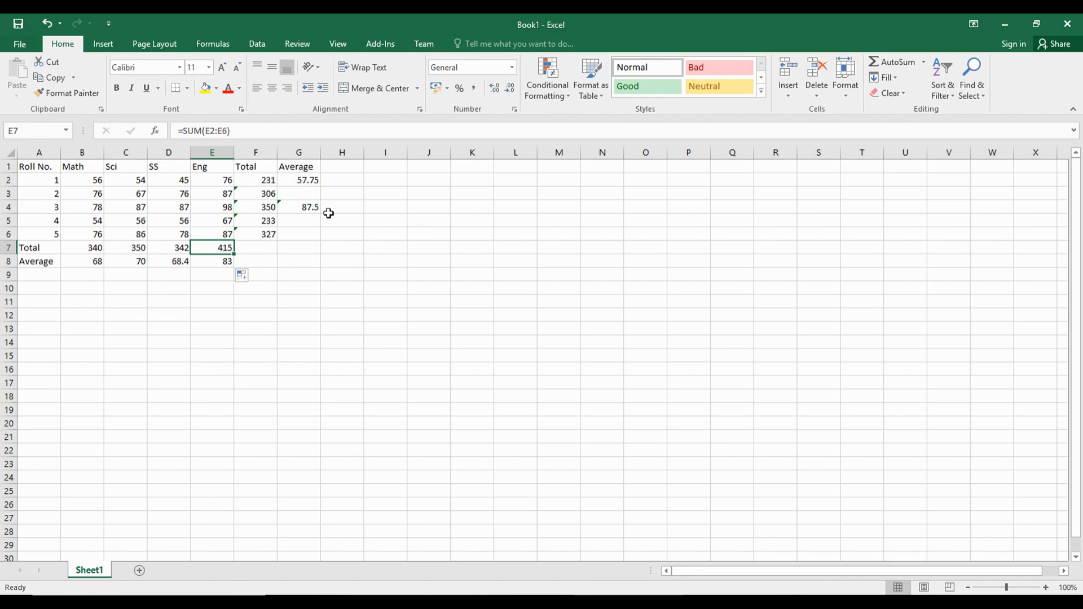
- Copy the AVERAGE formula from G4 to G3 and to G5:G6 for the remaining roll numbers
left_click(307, 180)
left_click(314, 198)
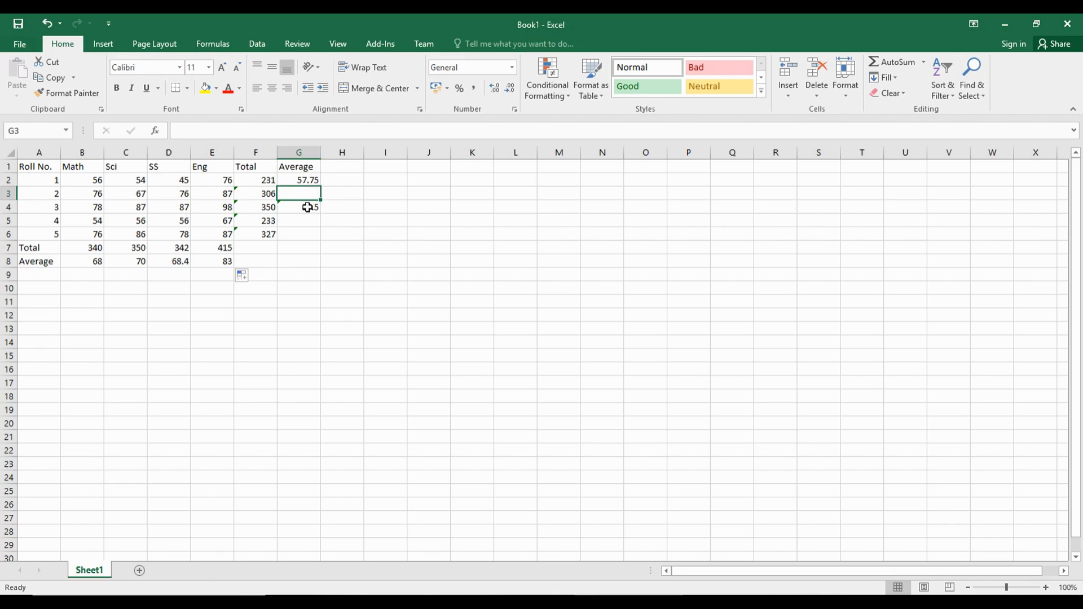
left_click(310, 207)
left_click_drag(320, 213, 317, 189)
left_click(308, 207)
left_click(366, 205)
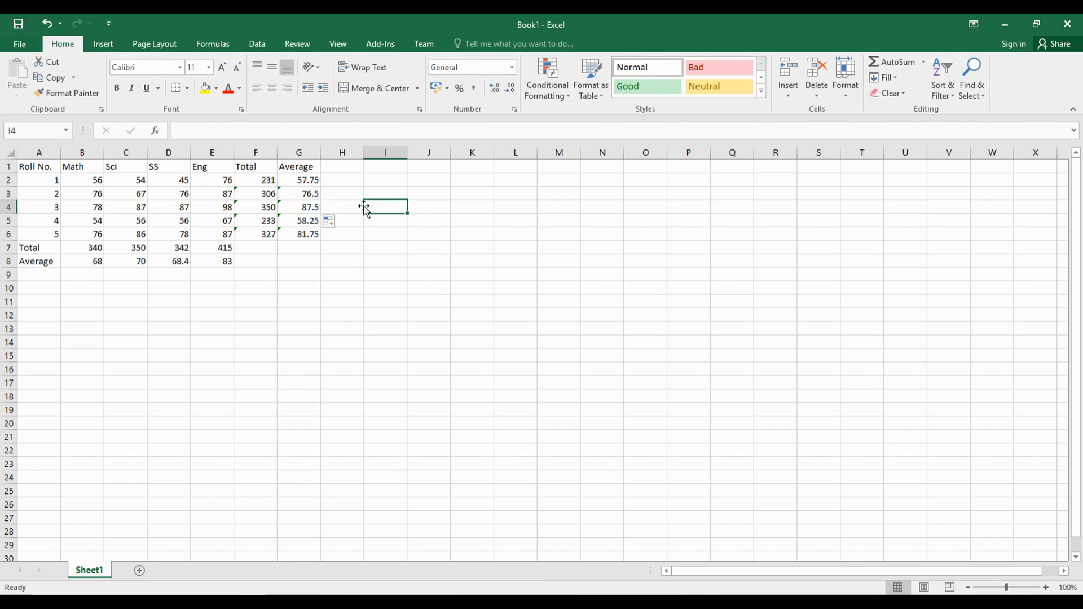
left_click(308, 208)
left_click(307, 221)
left_click(304, 236)
left_click_drag(303, 180, 310, 233)
left_click_drag(259, 179, 261, 233)
- Examine the Sci mark in C3 and the row and column totals and averages that depend on it
left_click(106, 197)
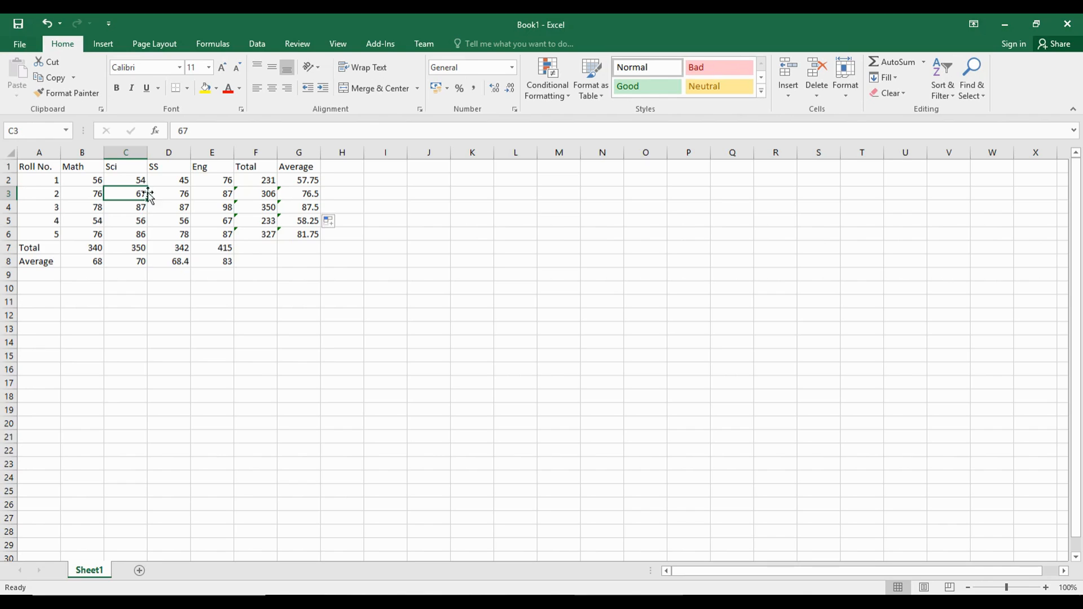
left_click(252, 194)
left_click(299, 193)
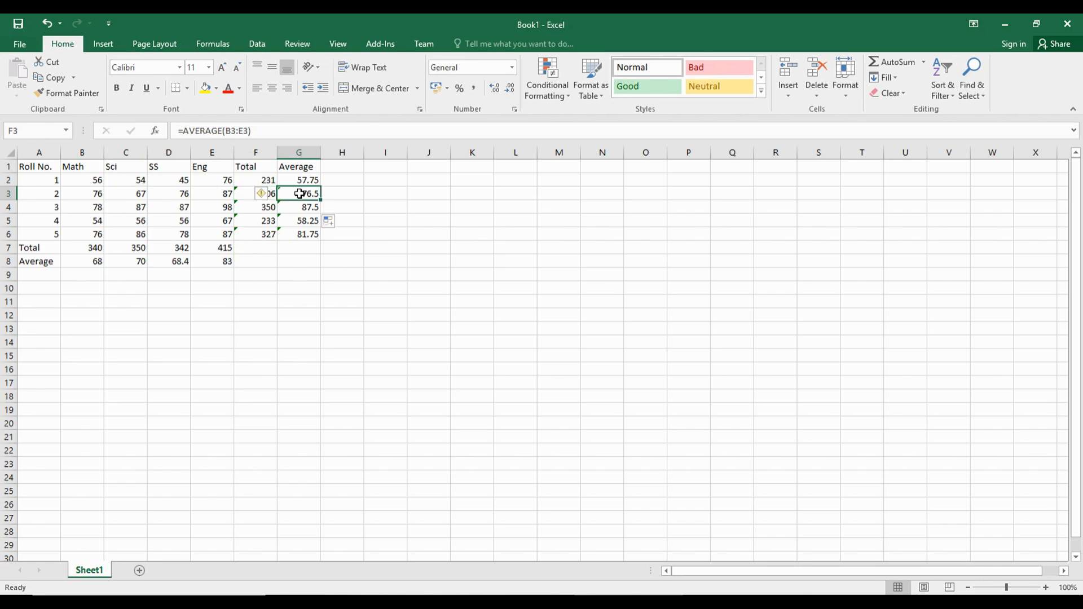
left_click(141, 248)
left_click(138, 261)
left_click(136, 250)
left_click(135, 260)
left_click(134, 249)
left_click(135, 261)
left_click(134, 249)
left_click(254, 198)
left_click(299, 195)
left_click(130, 195)
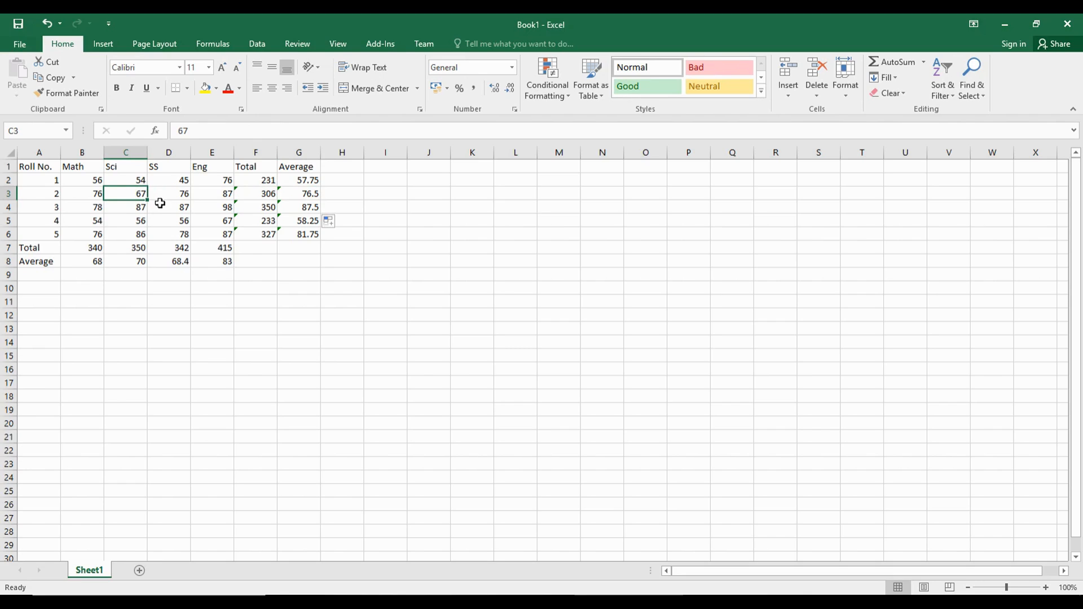
left_click(138, 248)
left_click(135, 264)
left_click(127, 195)
left_click(261, 194)
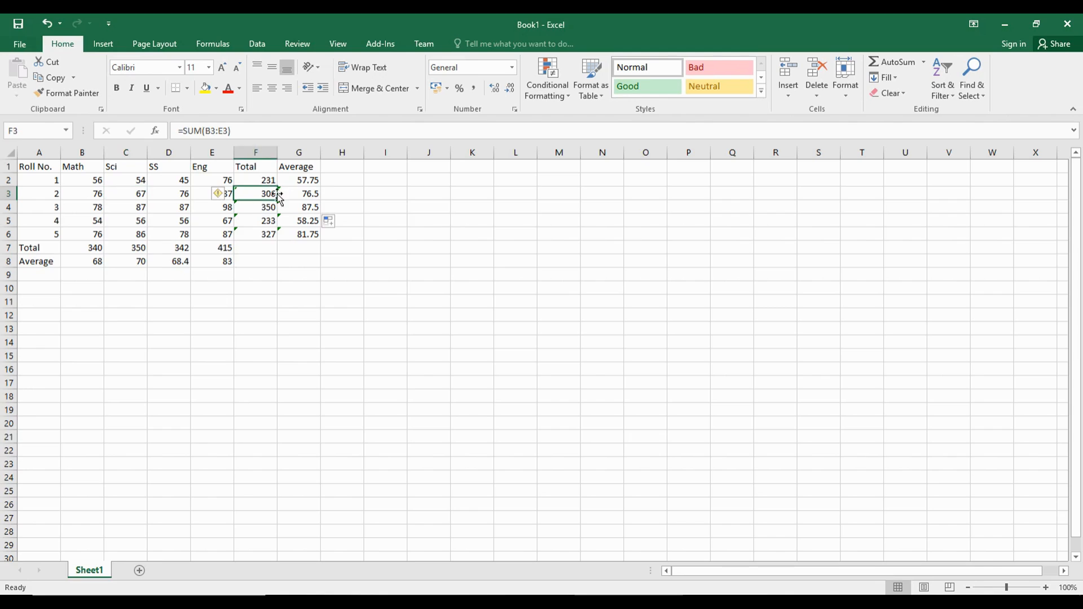
left_click(305, 194)
left_click(139, 250)
left_click(140, 259)
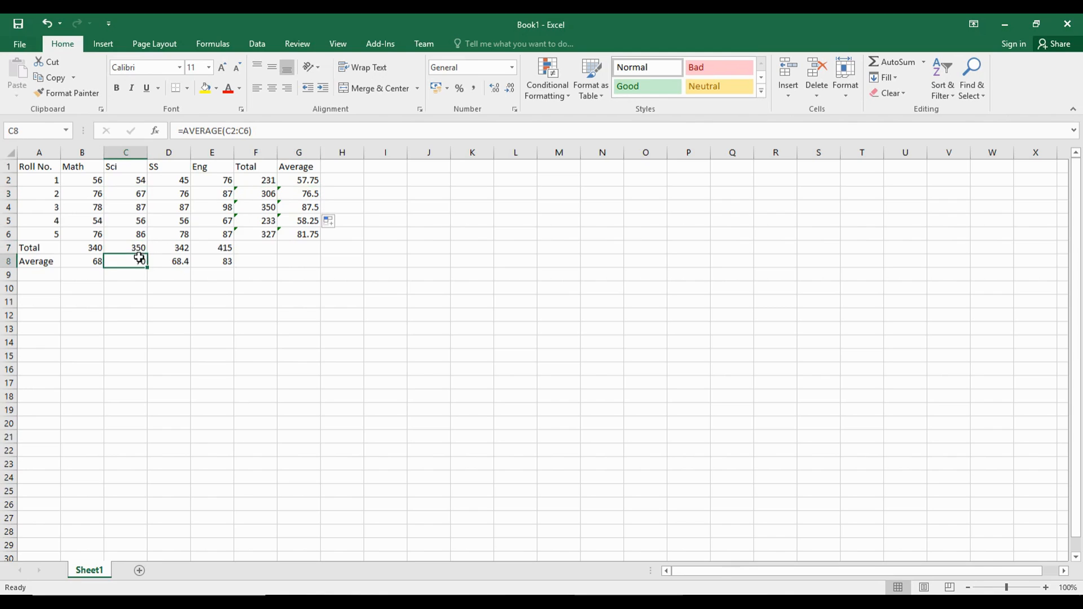
- Change roll number 2's Sci mark in C3 to 70
left_click(134, 196)
type("70")
key("Return")
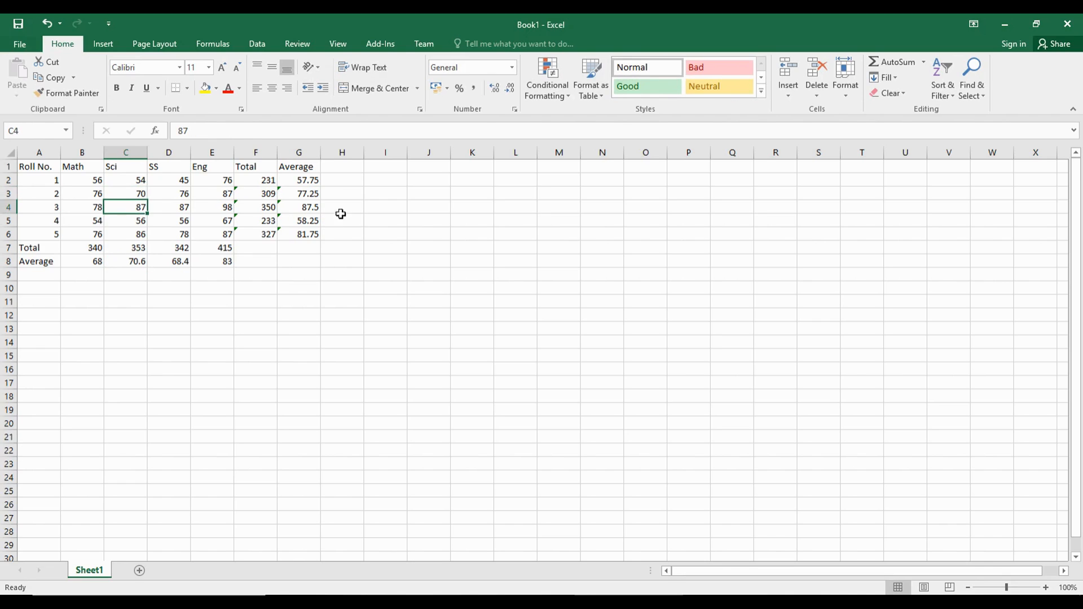
- Check the total and average of roll number 2 and of the Sci column after the mark change
left_click(264, 195)
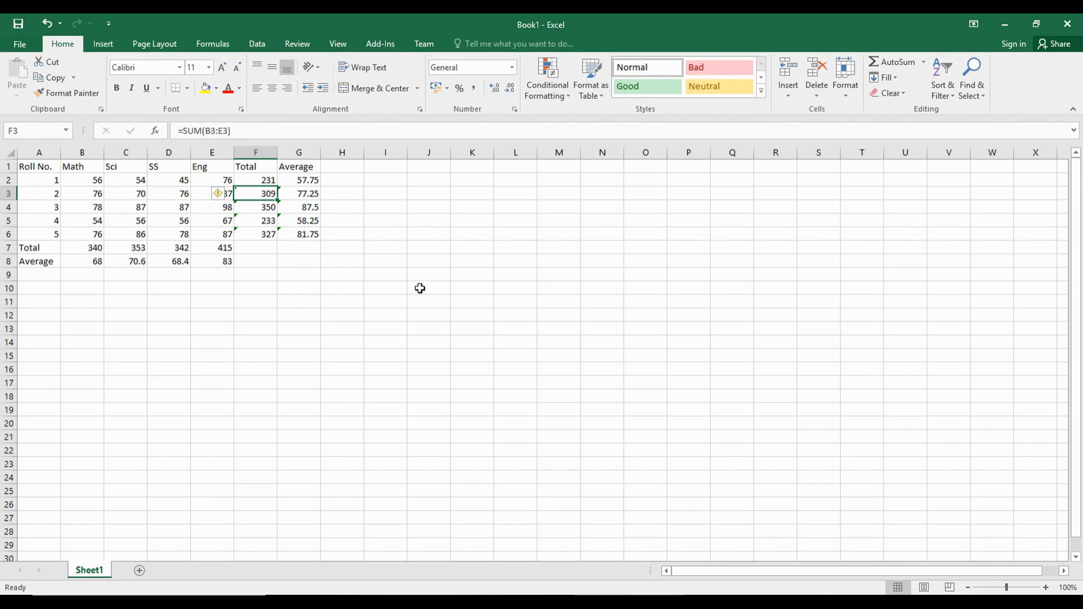
key("Right")
key("Left")
key("Left")
key("Left")
key("Left")
key("Down")
key("Down")
key("Down")
key("Down")
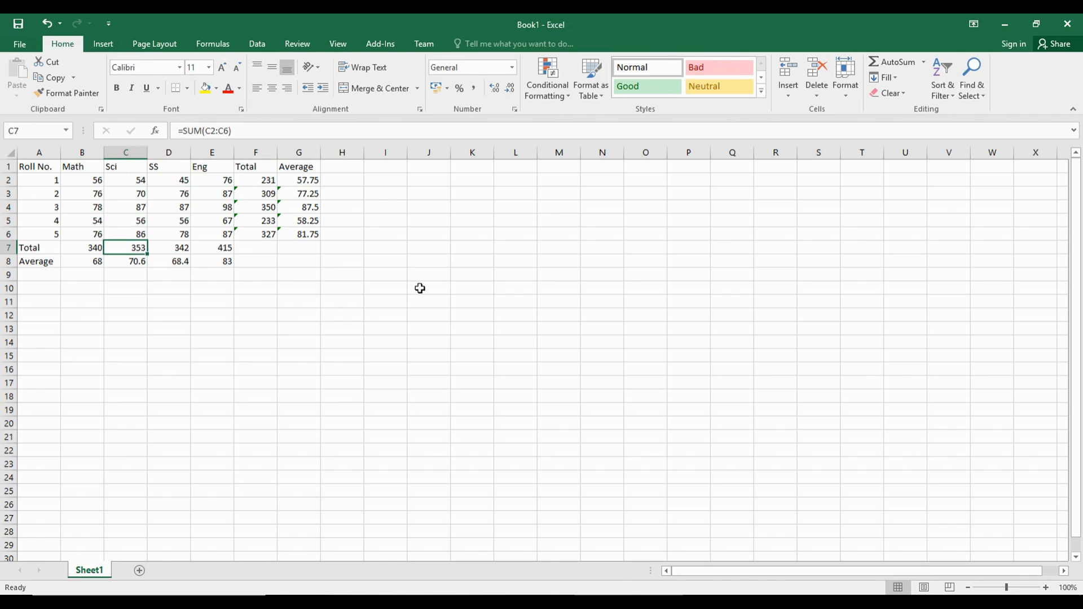
key("shift+Down")
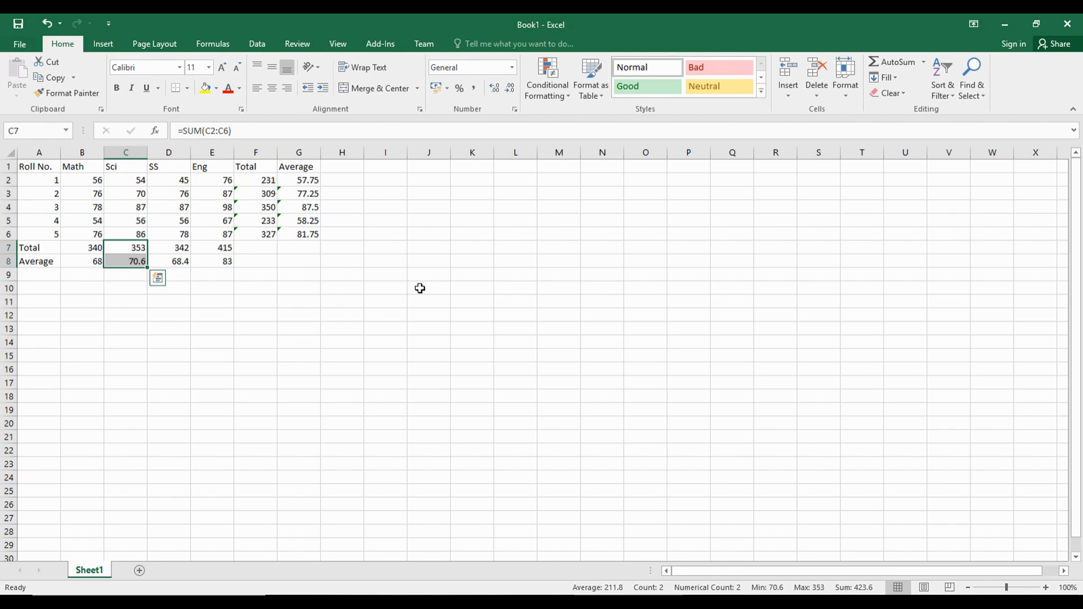
- Select the entered marks in B2:E6 to review the data the formulas rely on
key("Up")
key("Up")
key("Up")
key("Up")
key("Up")
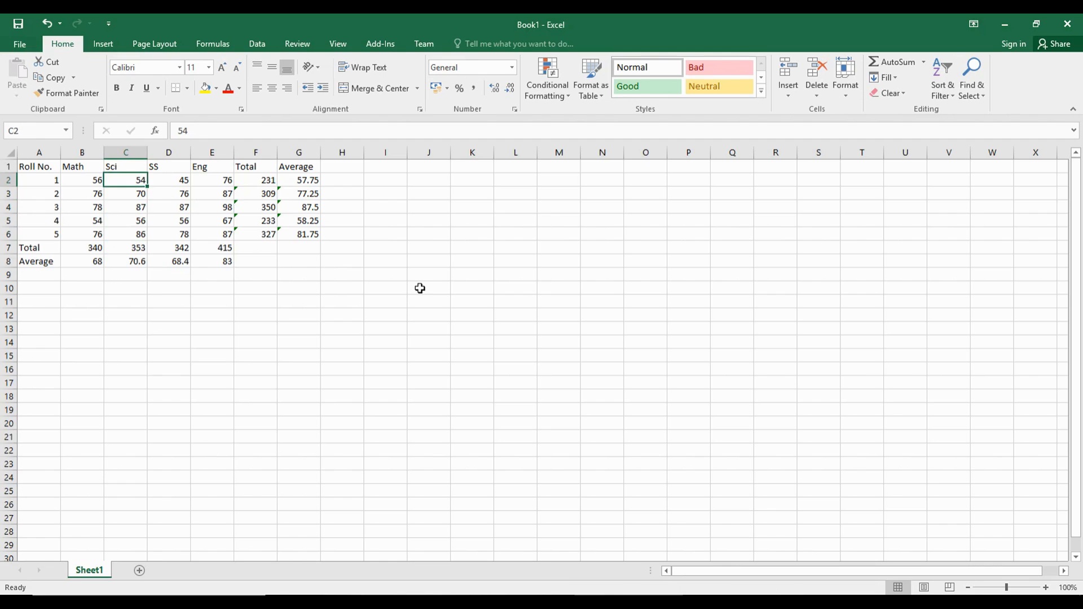
key("Left")
key("shift+Right")
key("shift+Right")
key("shift+Right")
key("shift+Down")
key("shift+Down")
key("shift+Down")
key("shift+Down")
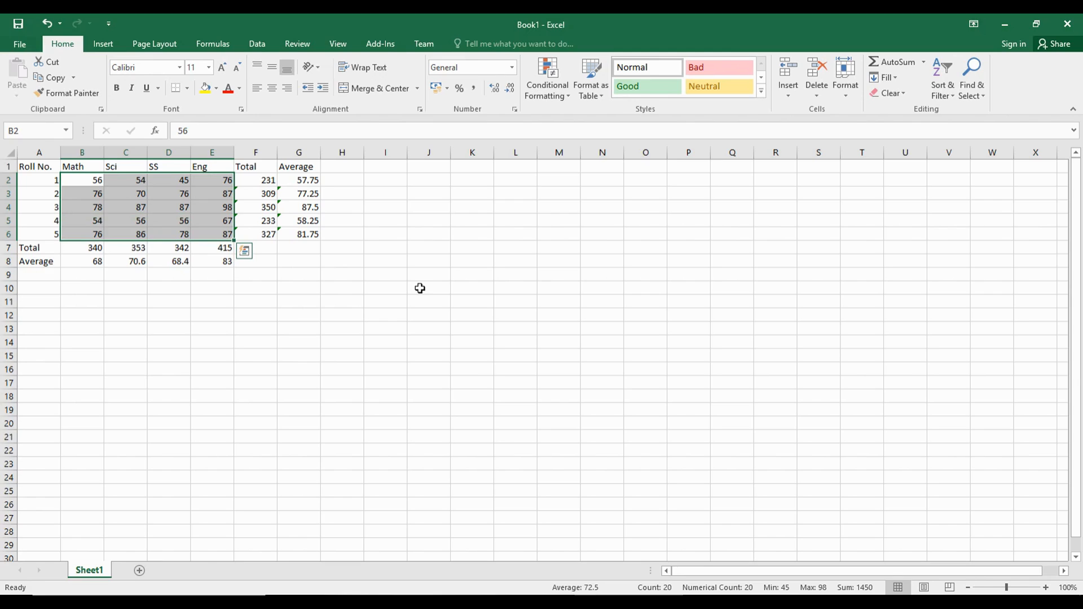
- Select the totals and averages in F2:G6 and review the SUM formulas of individual rows
key("Right")
key("Right")
key("Right")
key("Right")
key("Right")
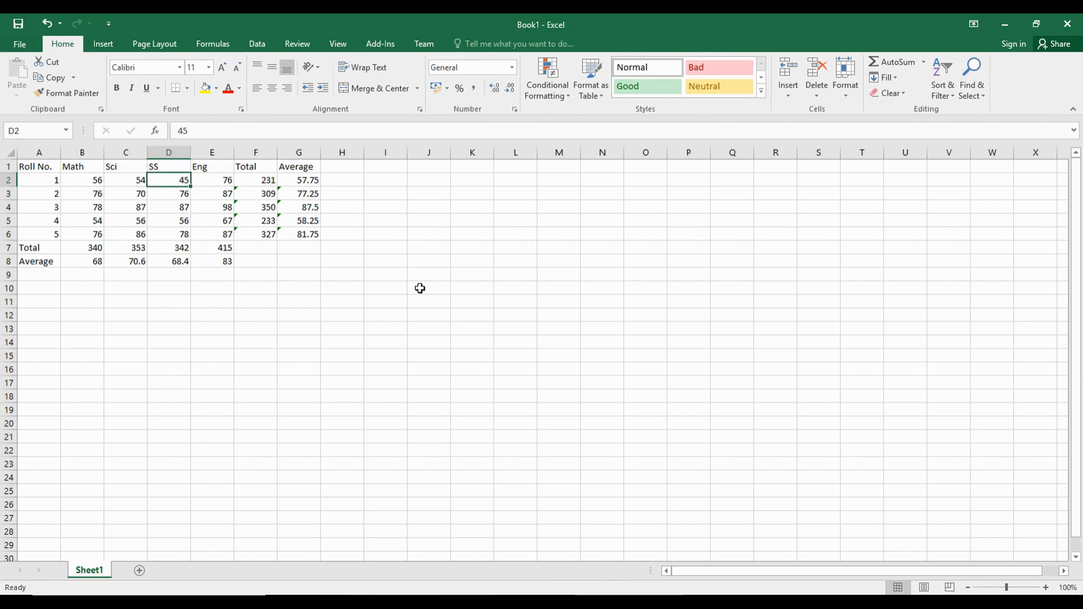
key("Left")
key("shift+Right")
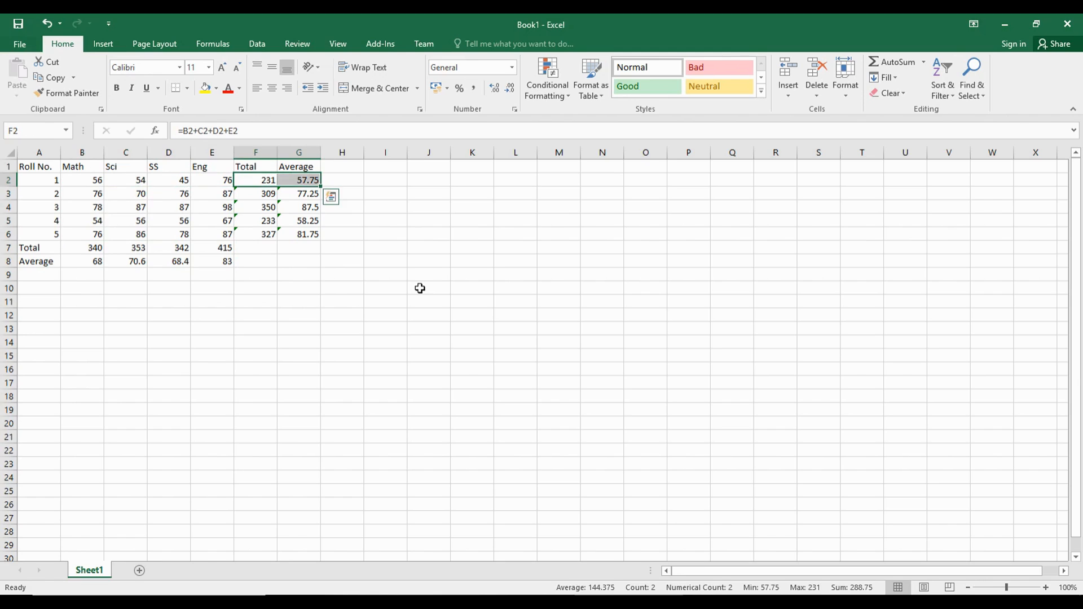
key("shift+Down")
key("shift+Down")
key("shift+Down")
key("shift+Down")
key("Down")
key("Down")
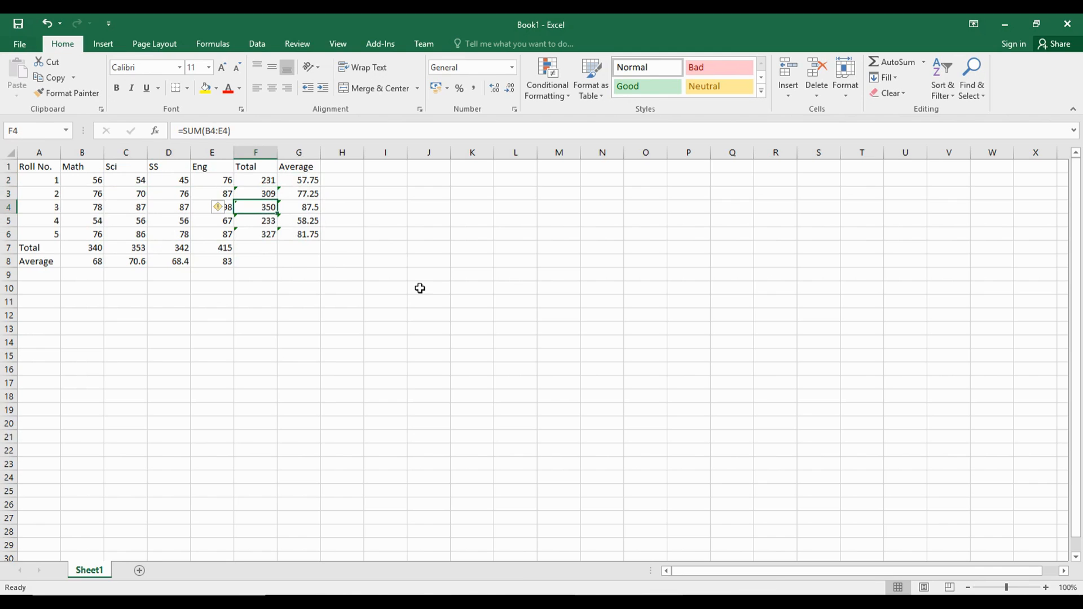
left_click(184, 224)
left_click(265, 248)
left_click(256, 193)
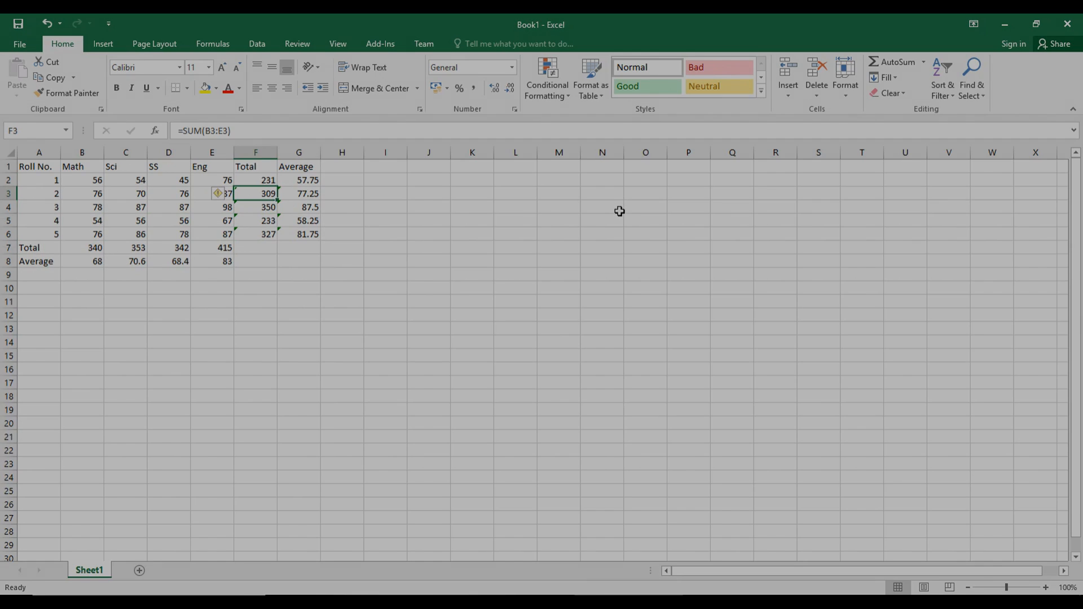